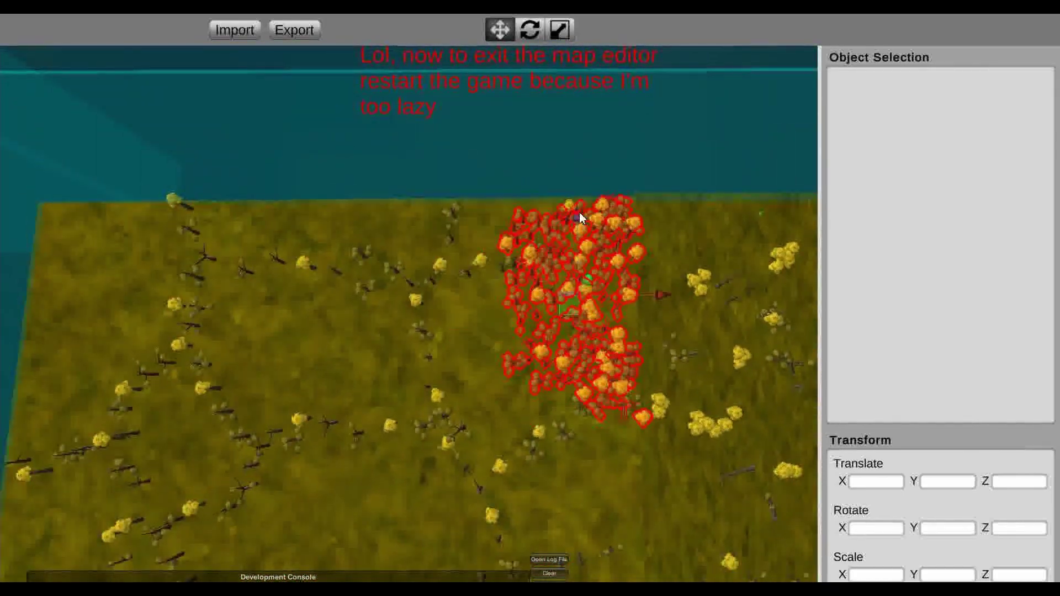
- Spread the selected red tree cluster across the left-centre of the field
{"action": "left_click_drag", "start_coordinate": [578, 212], "coordinate": [249, 282]}
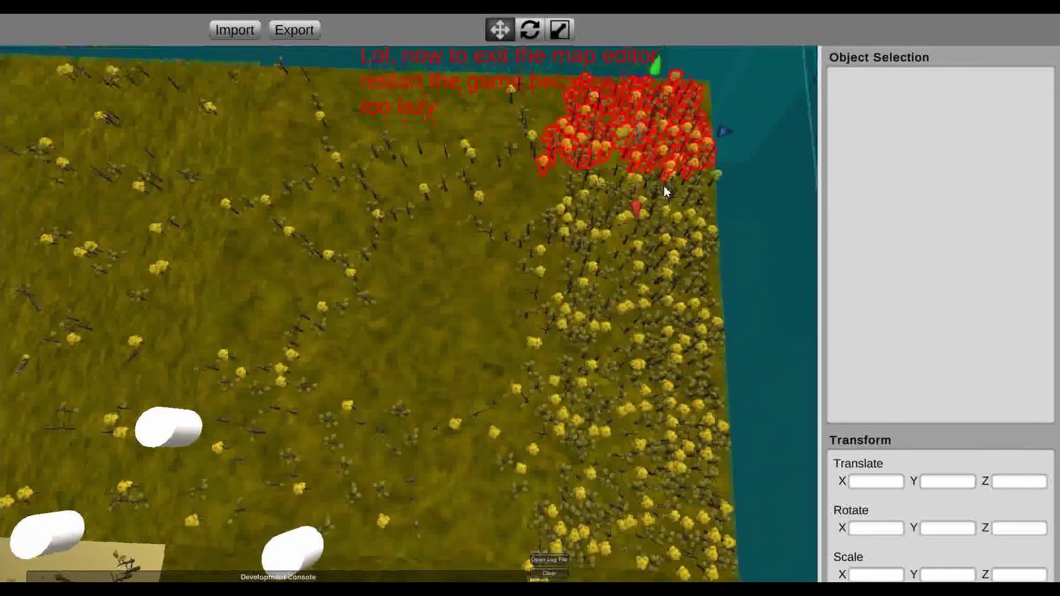
{"action": "left_click_drag", "start_coordinate": [666, 191], "coordinate": [299, 310]}
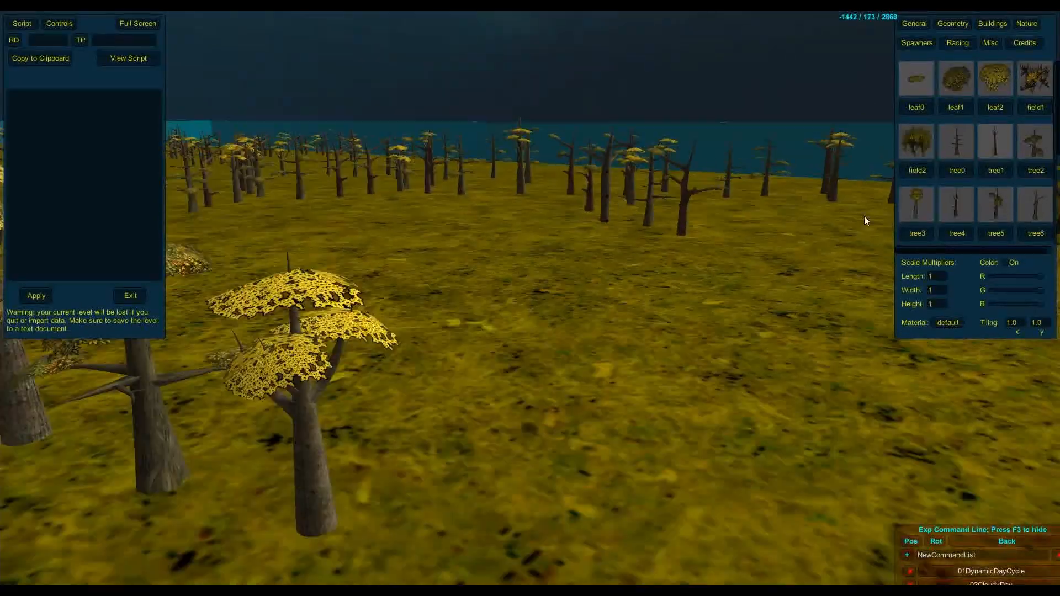
- Fly forward through the generated forest, rising above the trees and back down
{"action": "key", "text": "w"}
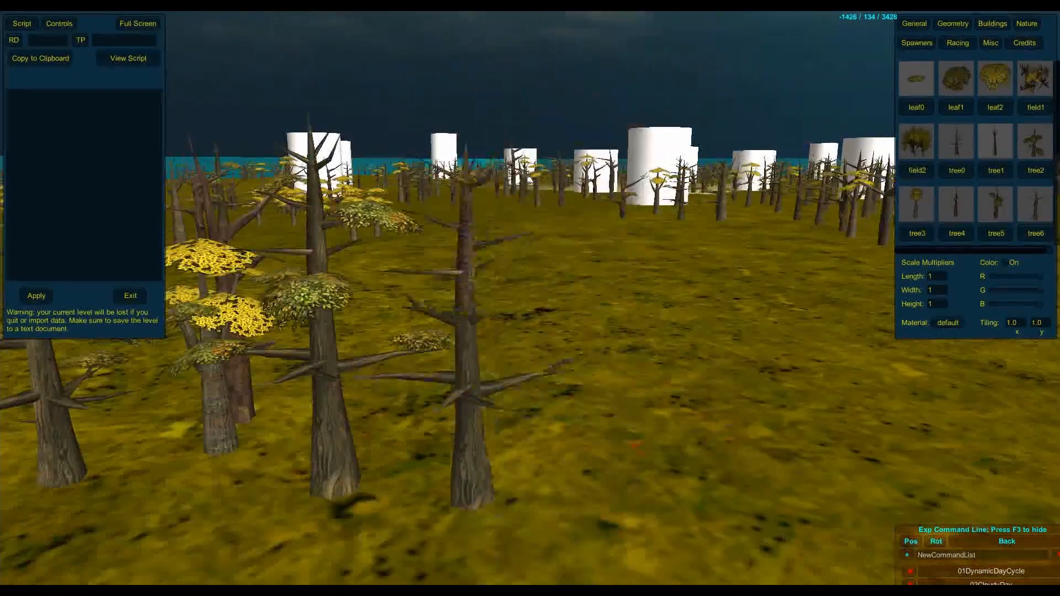
{"action": "key", "text": "w"}
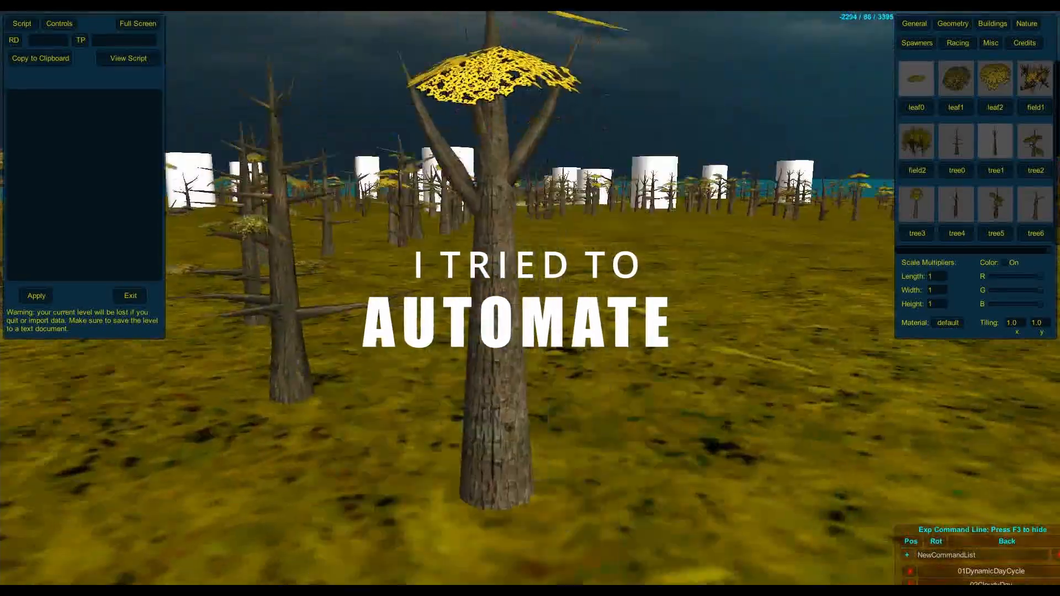
{"action": "key", "text": "w"}
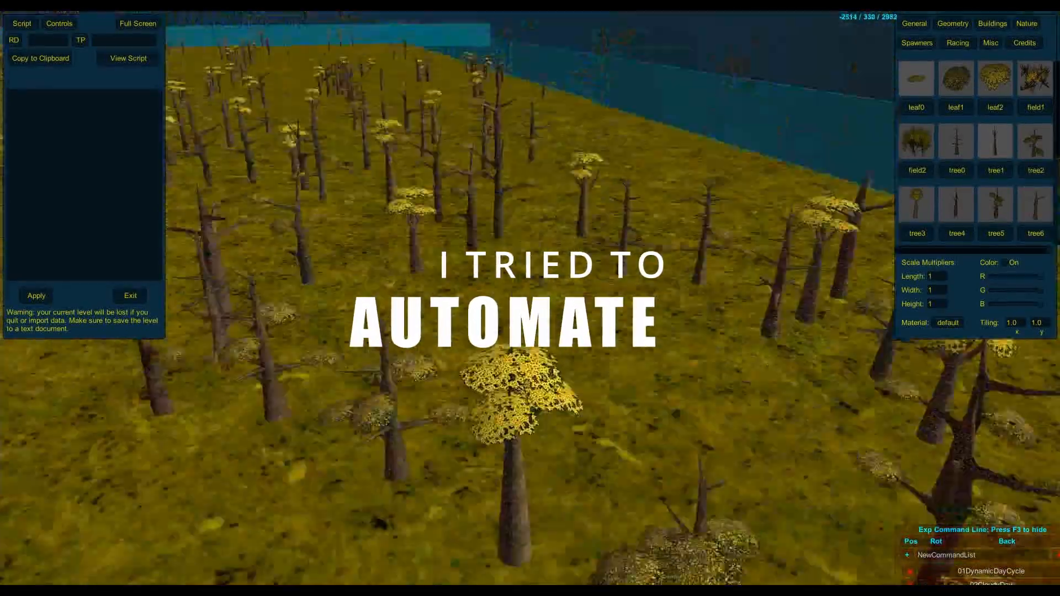
{"action": "key", "text": "w"}
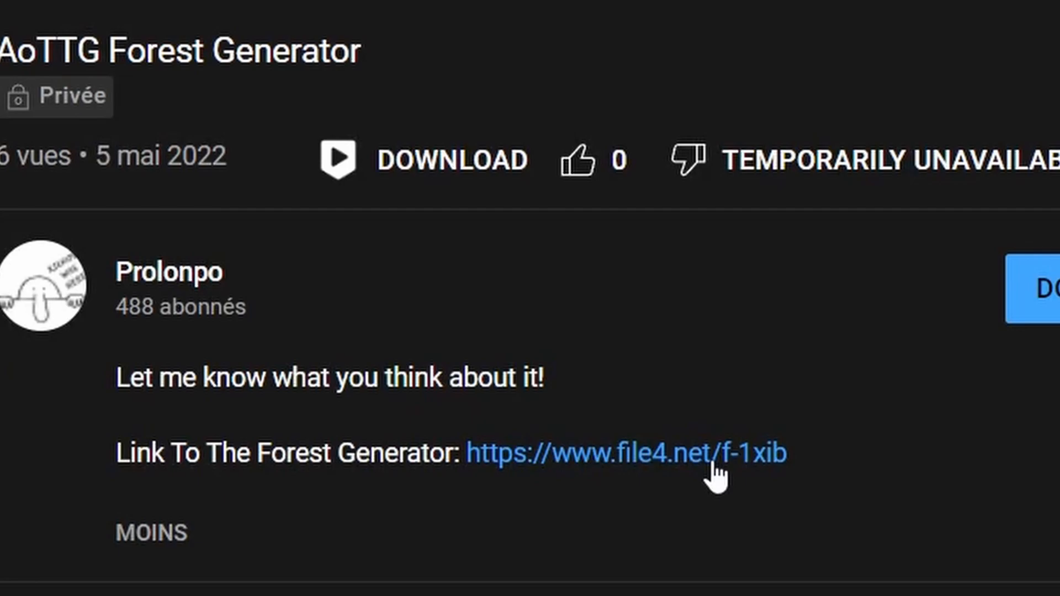
- Follow the description's file4.net link through CheckURL to the download page
{"action": "left_click", "coordinate": [717, 475]}
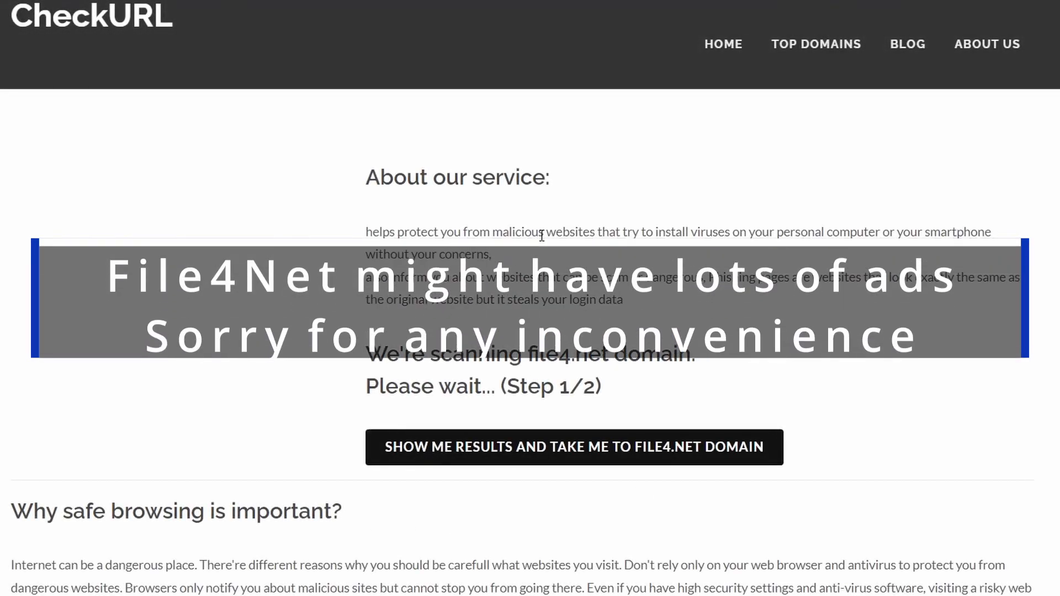
{"action": "left_click", "coordinate": [411, 452]}
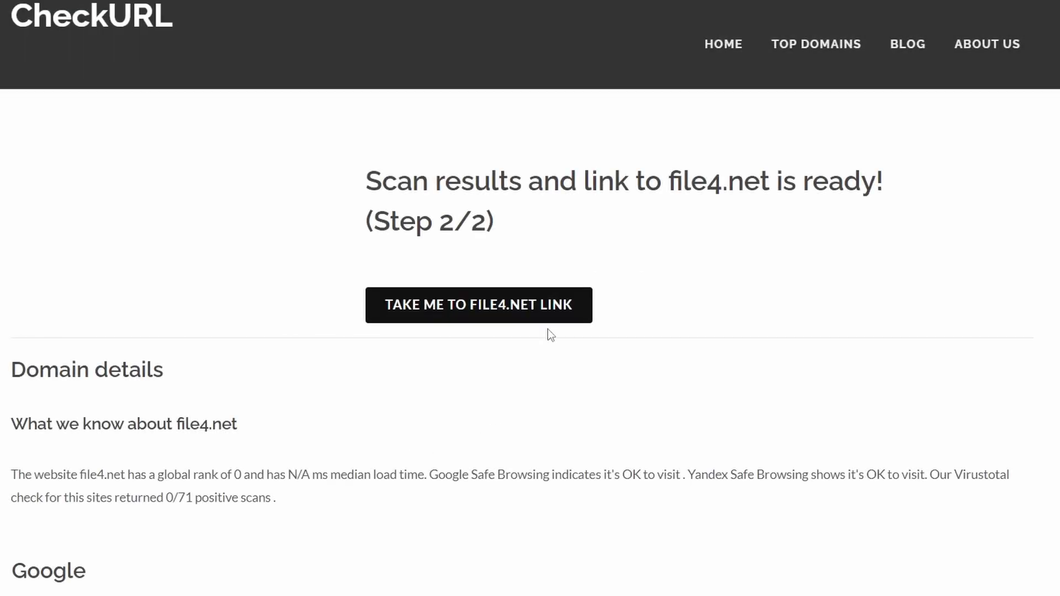
{"action": "left_click", "coordinate": [549, 308]}
- Pass the reCAPTCHA traffic-light challenges and continue to the download
{"action": "left_click", "coordinate": [414, 308]}
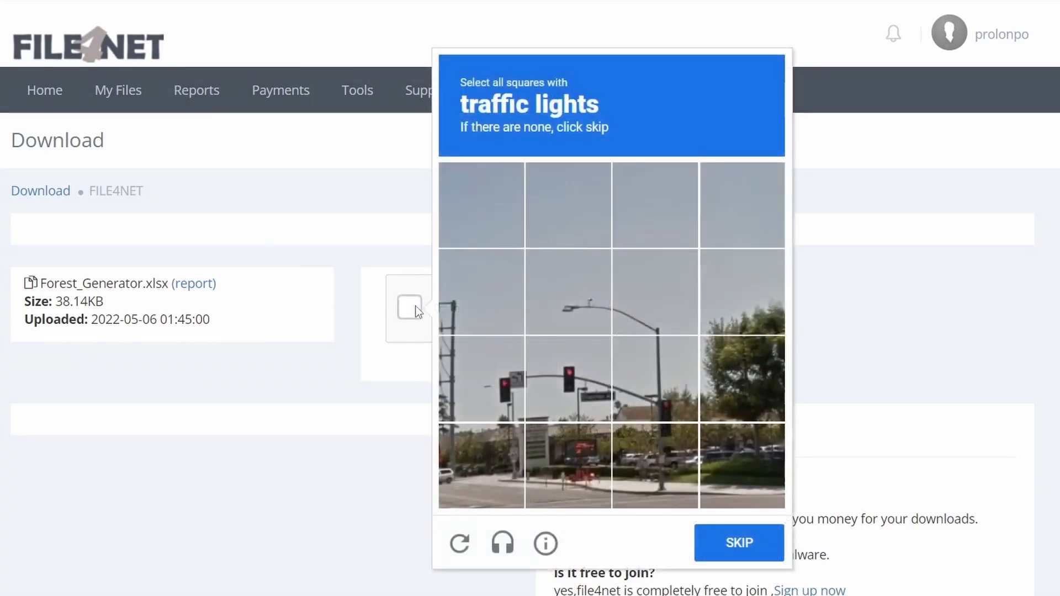
{"action": "left_click", "coordinate": [569, 379]}
{"action": "left_click", "coordinate": [481, 379]}
{"action": "left_click", "coordinate": [655, 380]}
{"action": "left_click", "coordinate": [654, 467]}
{"action": "left_click", "coordinate": [739, 543]}
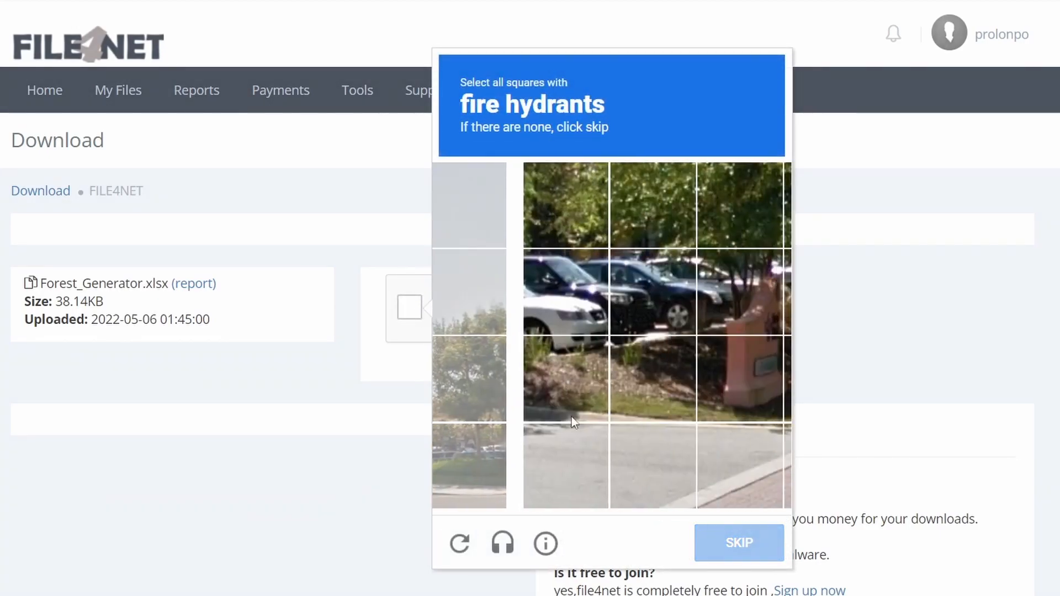
{"action": "left_click", "coordinate": [753, 534]}
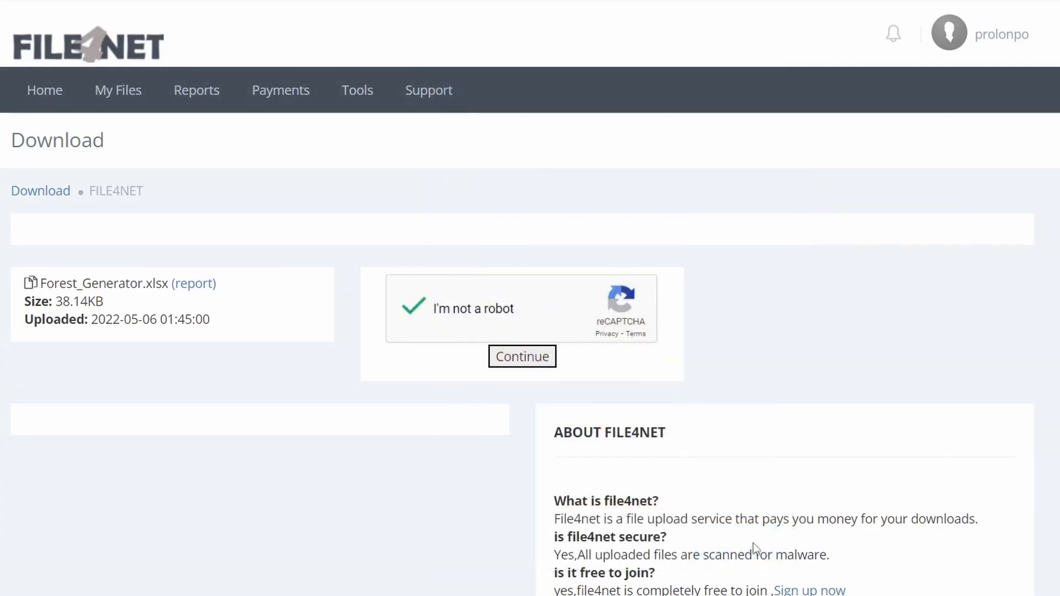
{"action": "left_click", "coordinate": [522, 357]}
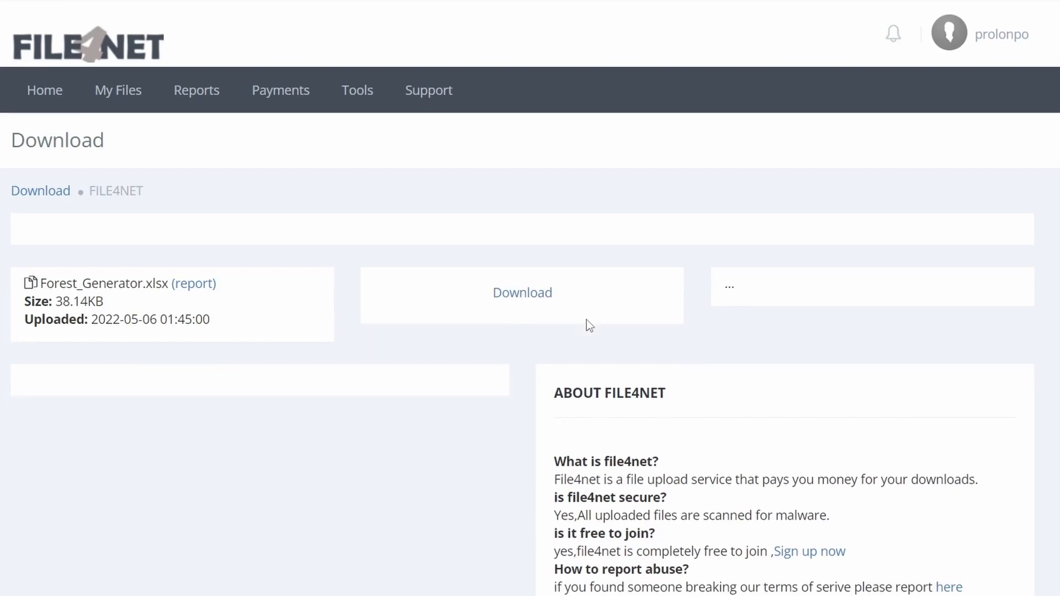
- Download and save Forest_Generator.xlsx, then open it from its folder in Excel
{"action": "left_click", "coordinate": [522, 294]}
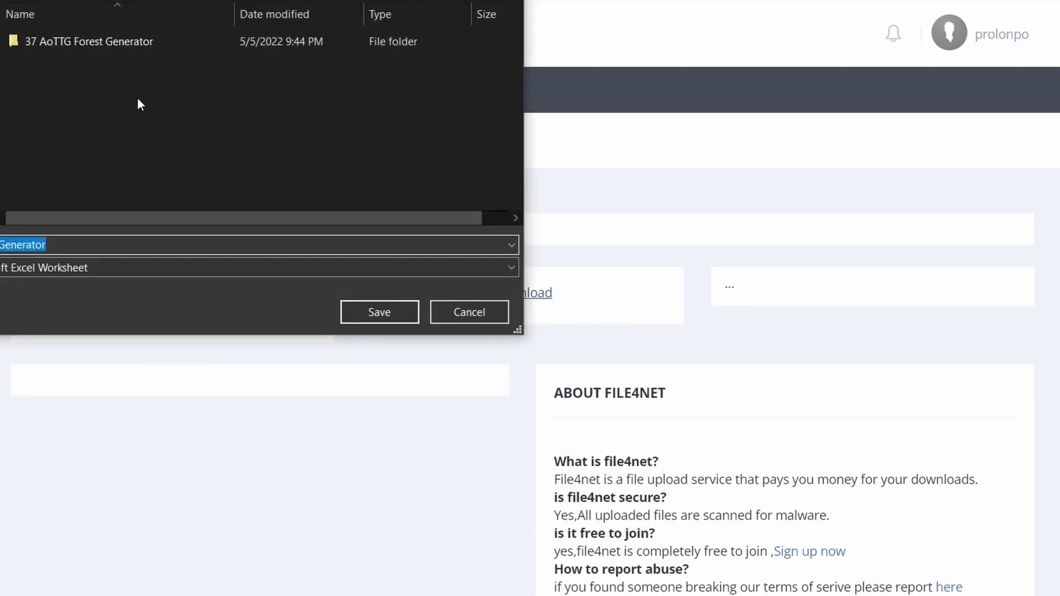
{"action": "left_click", "coordinate": [363, 312]}
{"action": "left_click", "coordinate": [221, 580]}
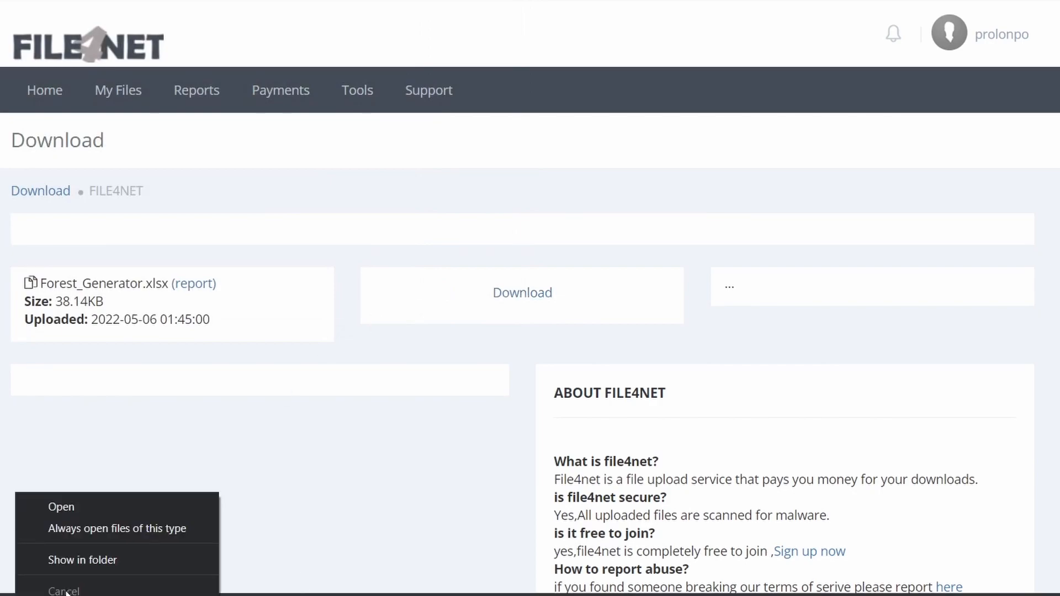
{"action": "left_click", "coordinate": [49, 562]}
{"action": "double_click", "coordinate": [528, 335]}
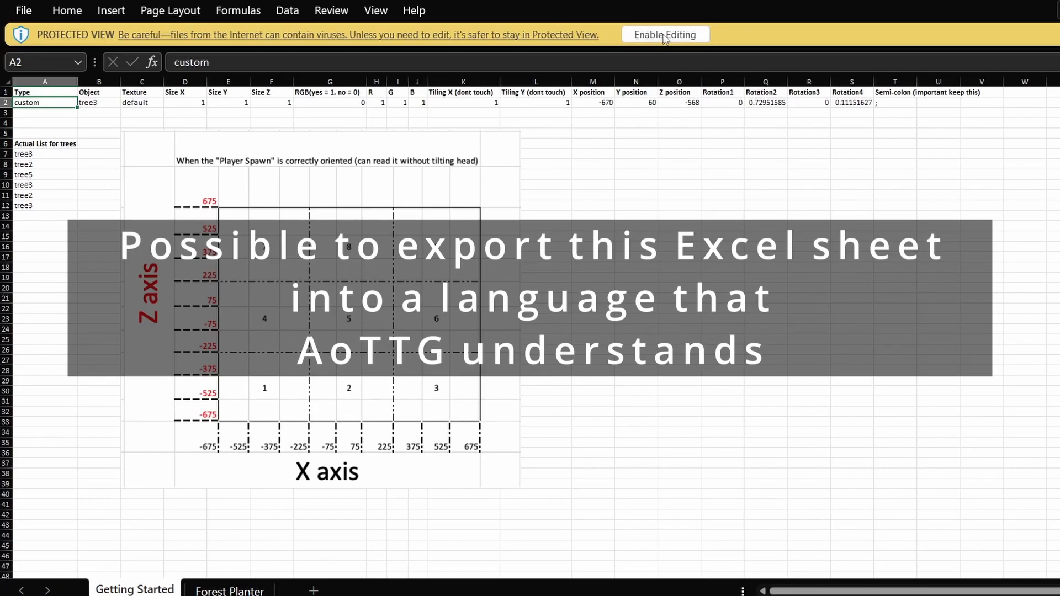
- Enable editing and review the header and first tree row on Getting Started
{"action": "left_click", "coordinate": [665, 35]}
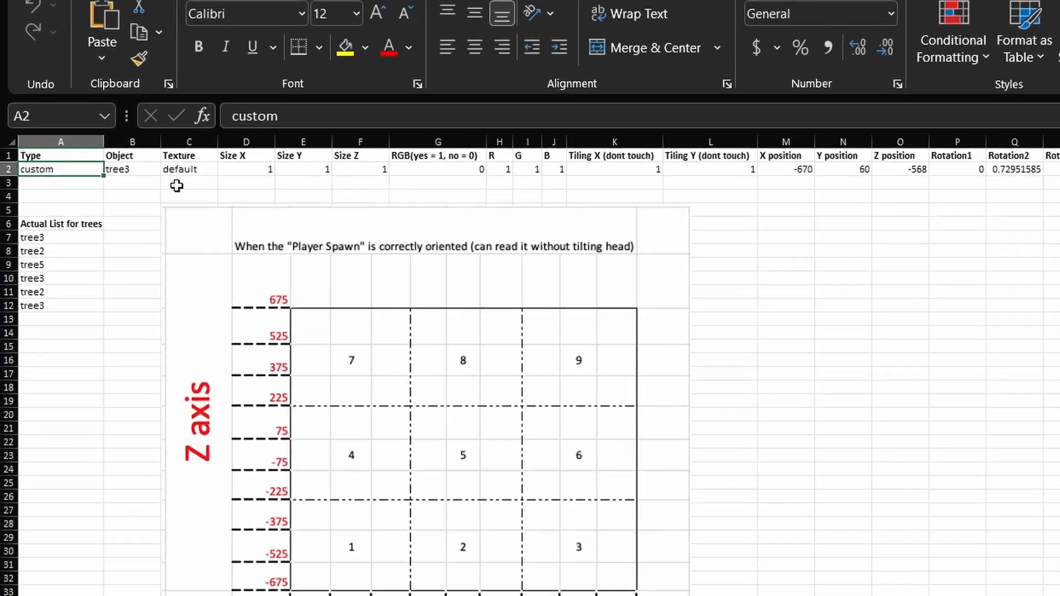
{"action": "left_click", "coordinate": [188, 184]}
{"action": "left_click_drag", "start_coordinate": [61, 156], "coordinate": [444, 286]}
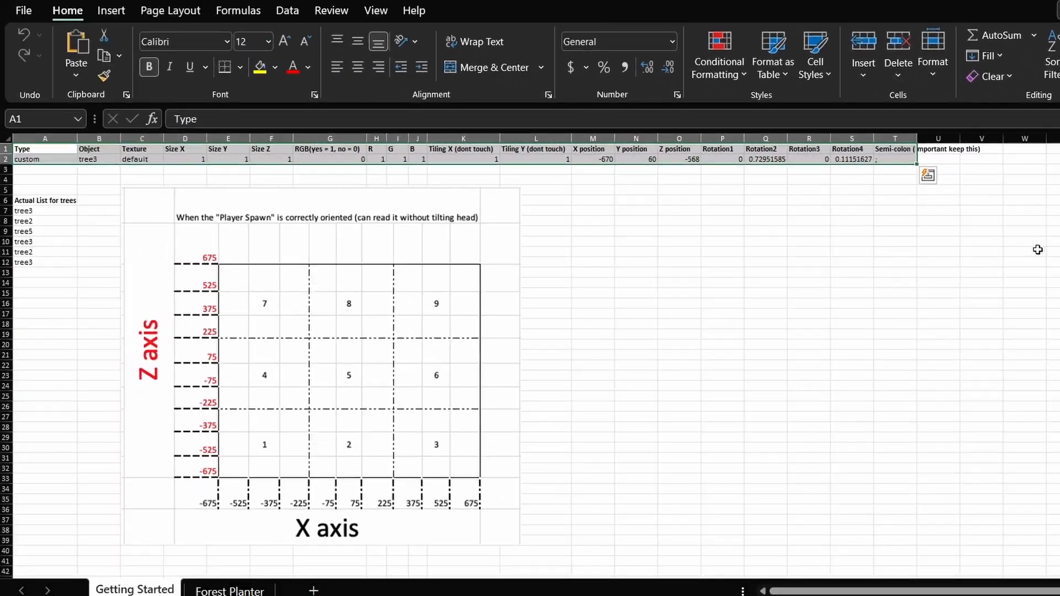
{"action": "left_click", "coordinate": [1037, 250]}
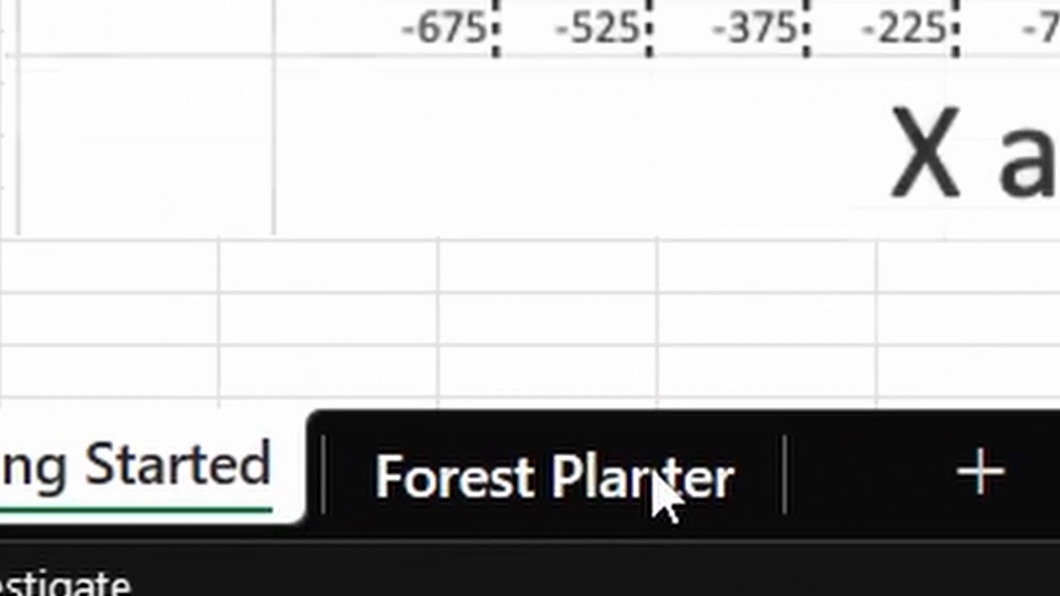
- Copy tree row A1:T1 on Forest Planter and paste it into rows 2 to 100
{"action": "left_click", "coordinate": [229, 590]}
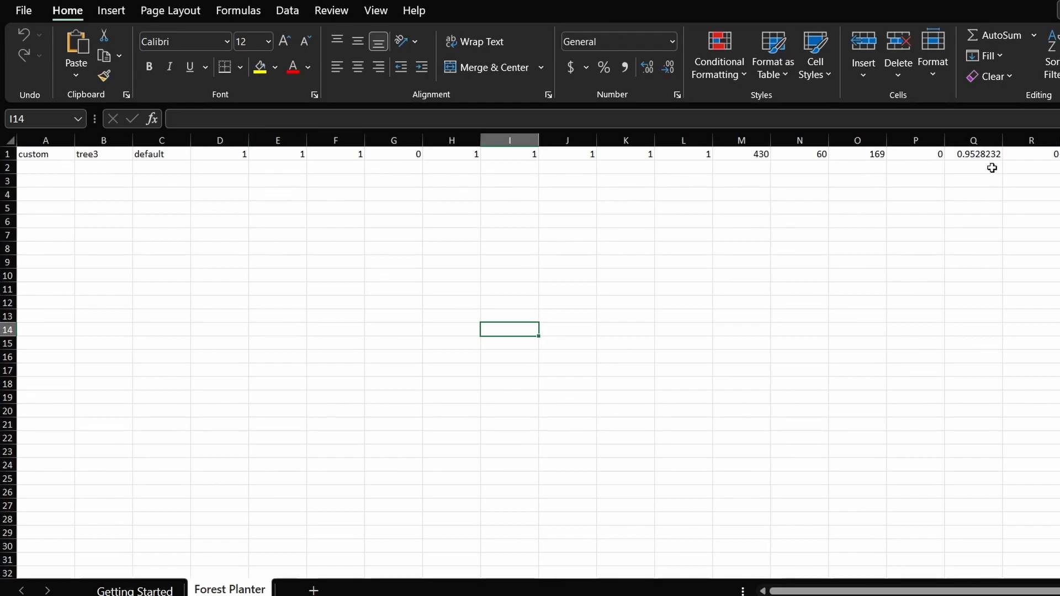
{"action": "left_click_drag", "start_coordinate": [42, 154], "coordinate": [571, 246]}
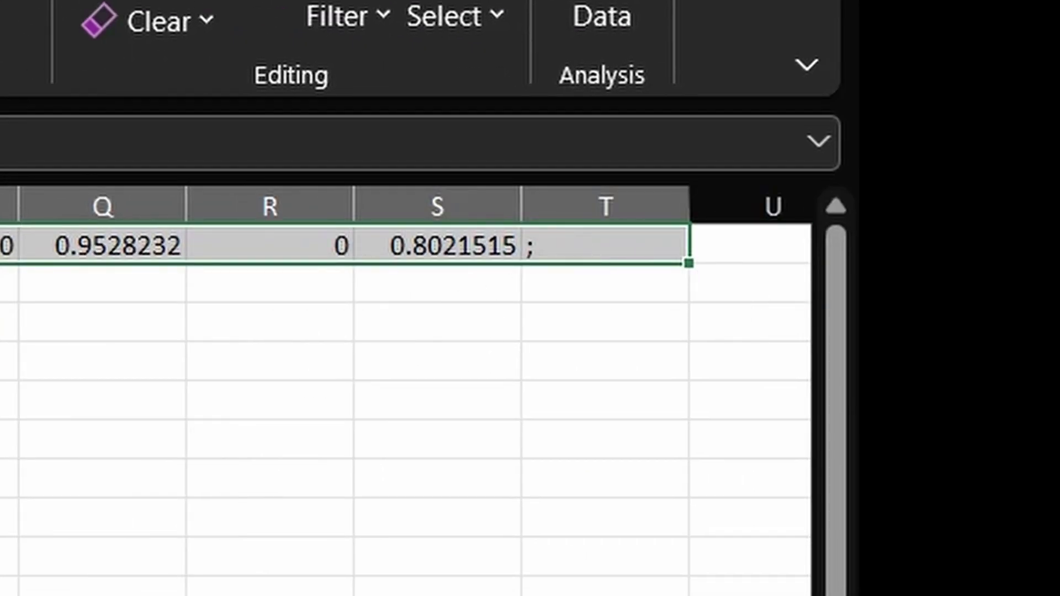
{"action": "key", "text": "ctrl+c"}
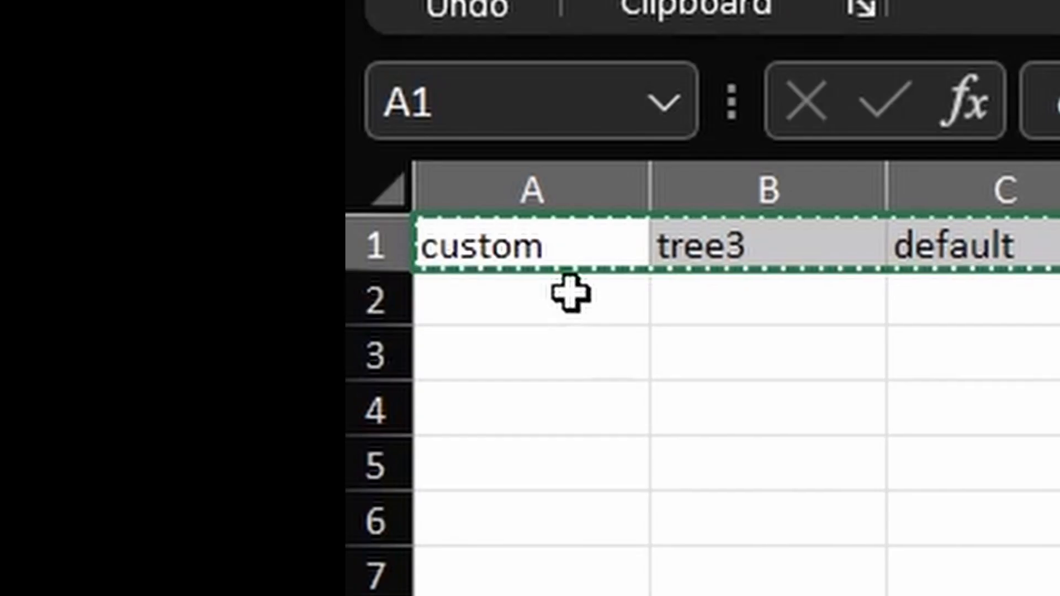
{"action": "left_click_drag", "start_coordinate": [46, 169], "coordinate": [45, 584]}
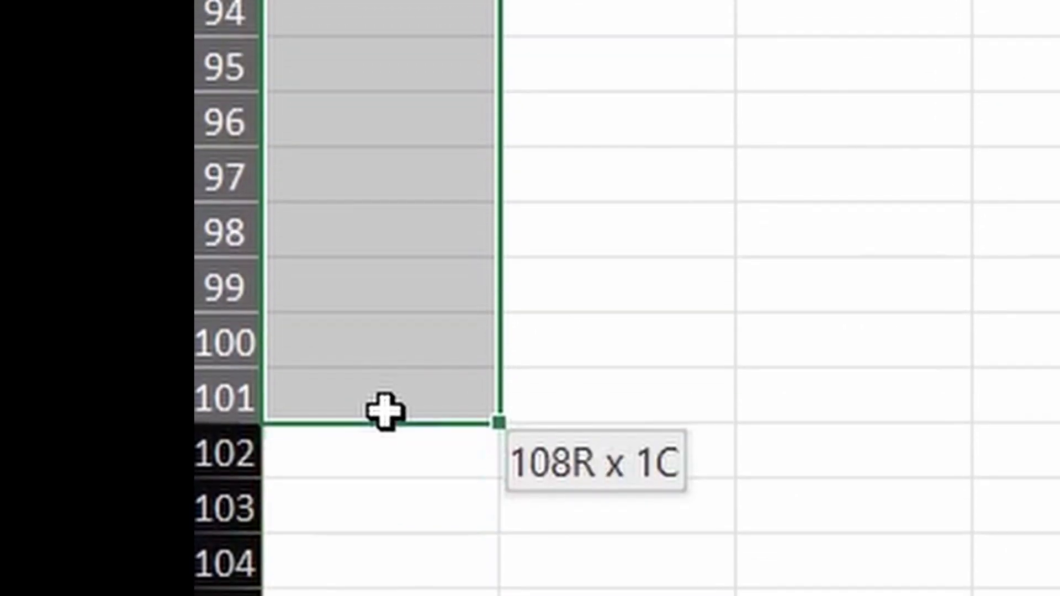
{"action": "left_click_drag", "start_coordinate": [432, 389], "coordinate": [385, 474]}
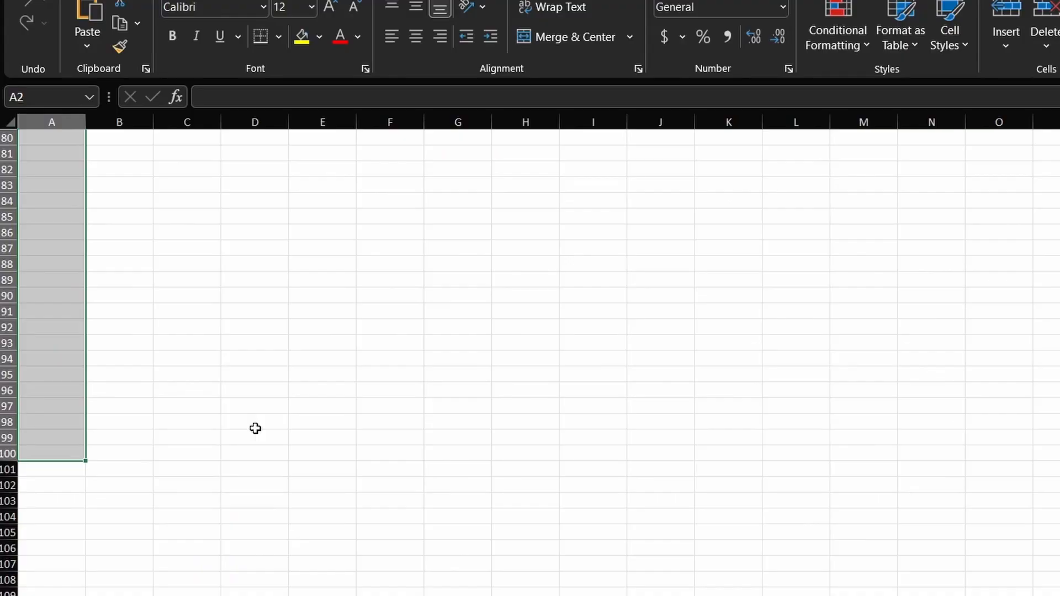
{"action": "key", "text": "ctrl+v"}
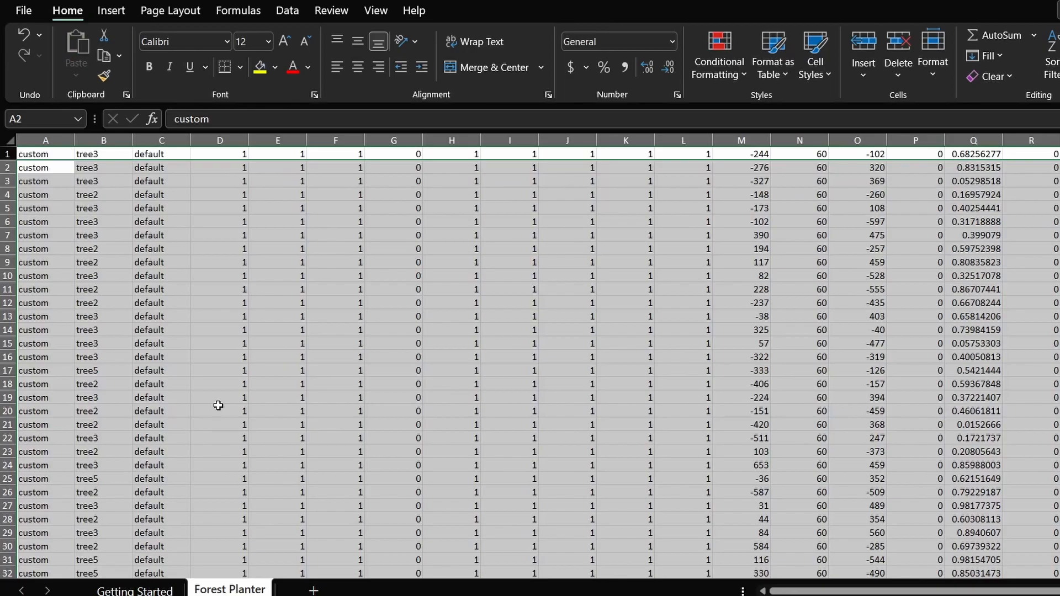
- Save the active sheet as CSV UTF-8 'Forest Test' in the 37 AoTTG Forest Generator folder
{"action": "left_click", "coordinate": [35, 15]}
{"action": "left_click", "coordinate": [50, 223]}
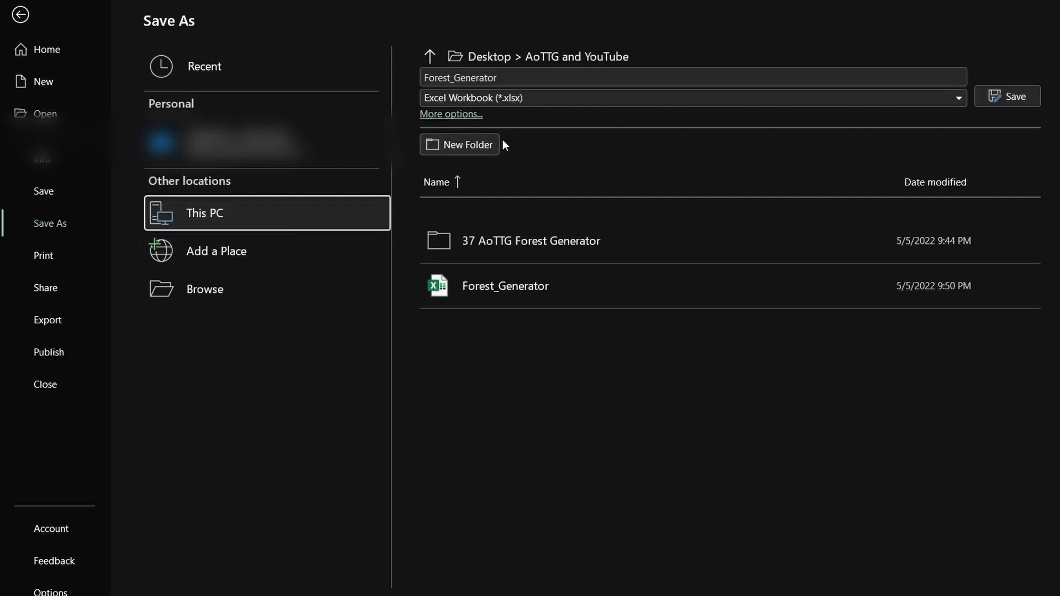
{"action": "left_click", "coordinate": [550, 98]}
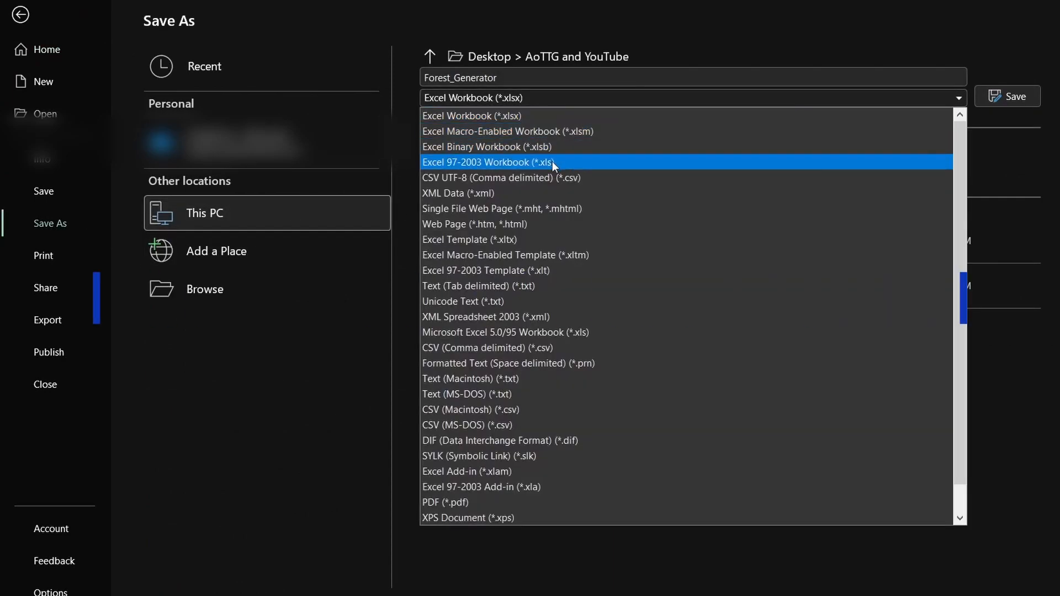
{"action": "left_click", "coordinate": [566, 176]}
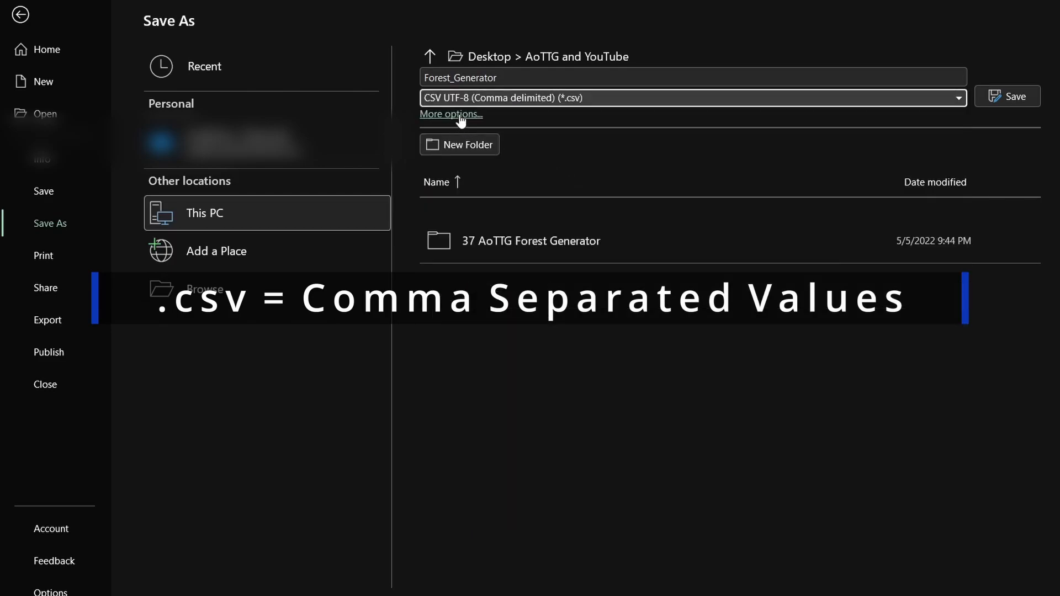
{"action": "double_click", "coordinate": [546, 240]}
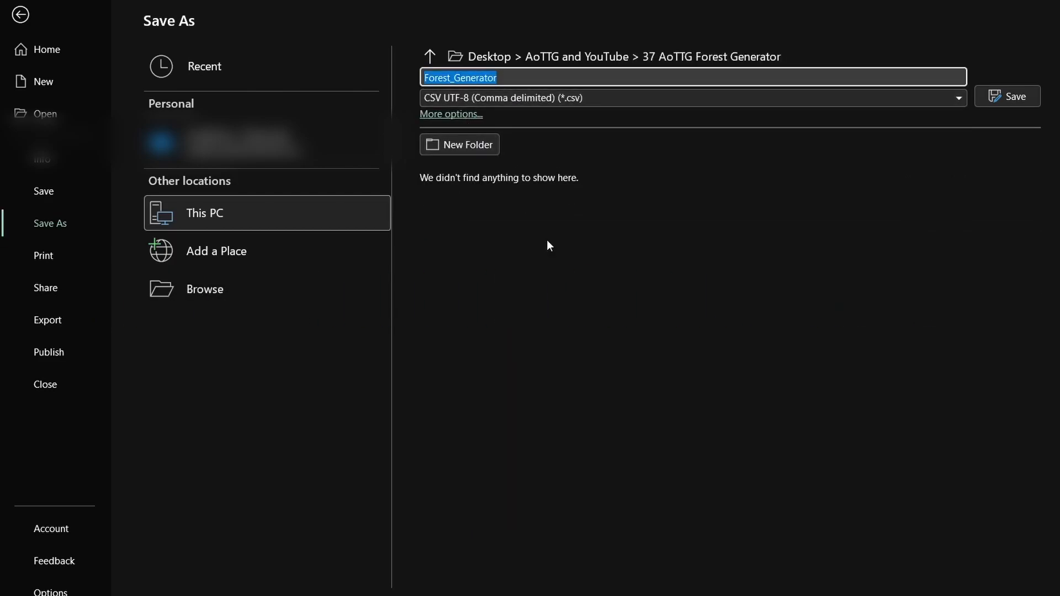
{"action": "type", "text": "Forest Test"}
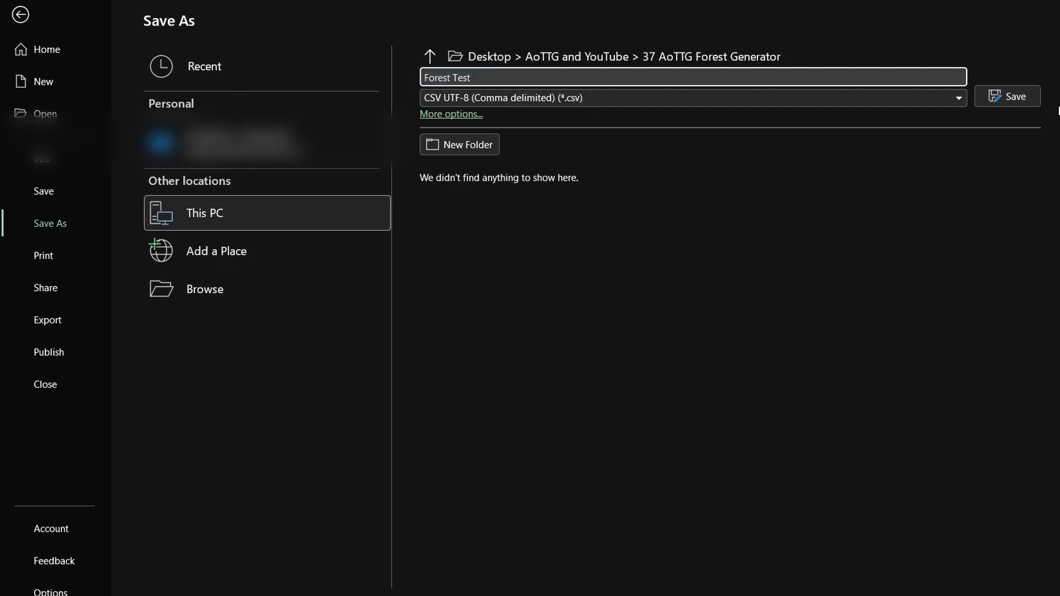
{"action": "left_click", "coordinate": [1007, 96]}
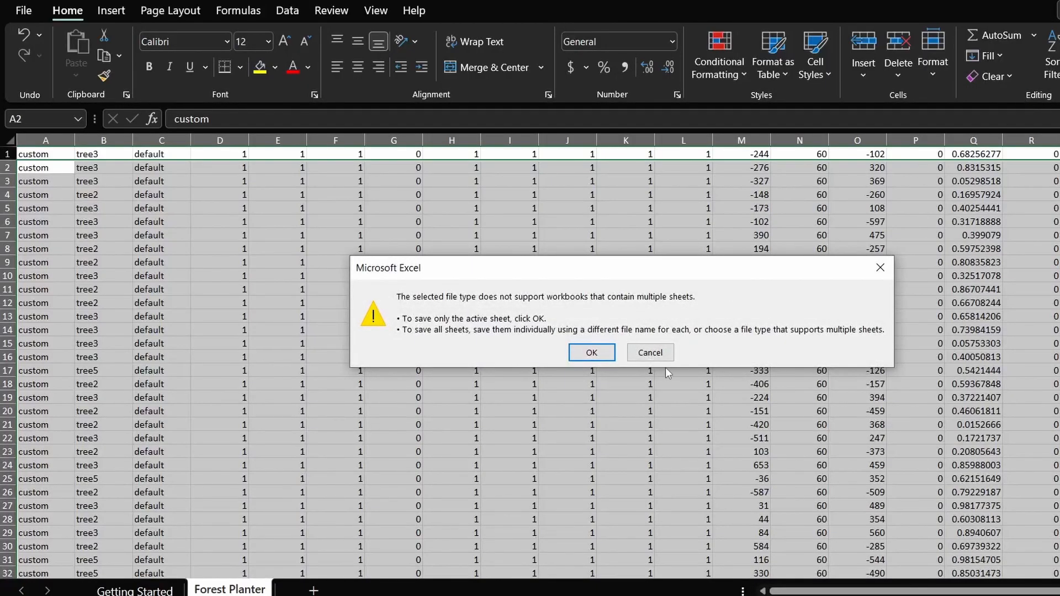
{"action": "left_click", "coordinate": [588, 354]}
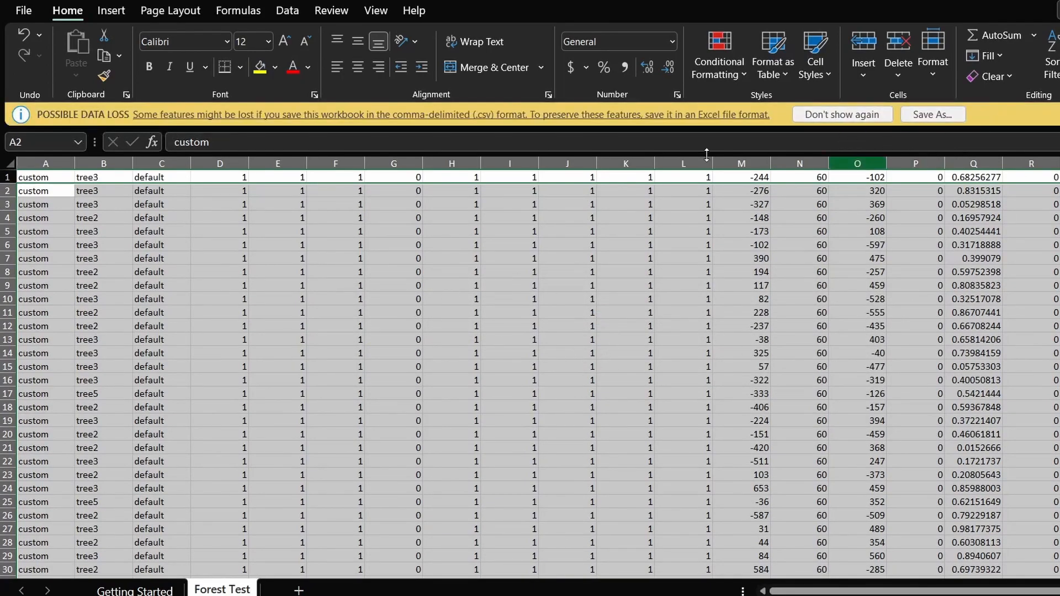
- Open Forest Test from the 37 AoTTG Forest Generator folder in Notepad and select all its rows
{"action": "key", "text": "alt+Tab"}
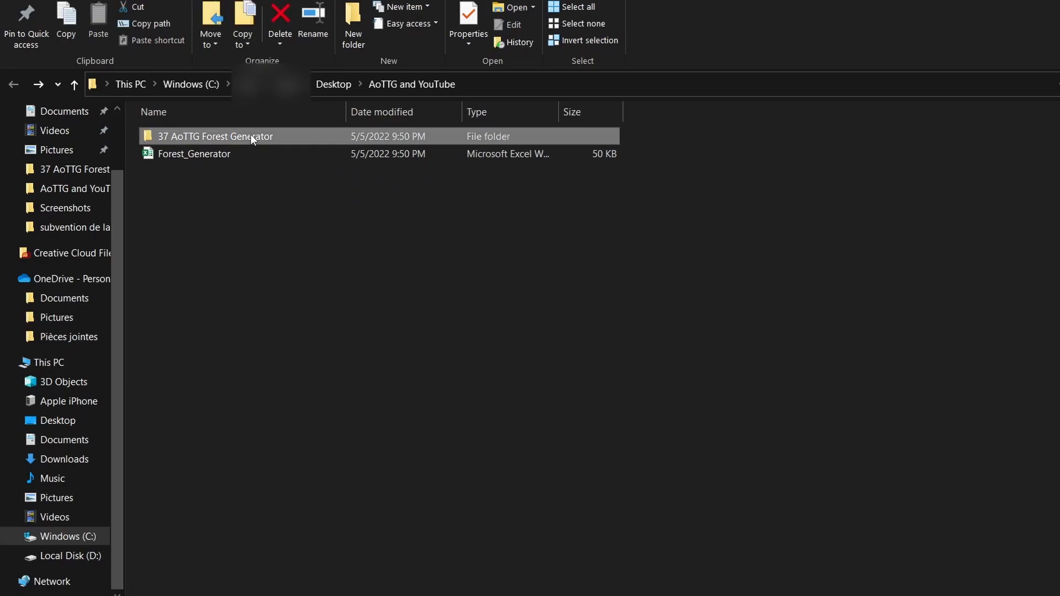
{"action": "double_click", "coordinate": [251, 134]}
{"action": "right_click", "coordinate": [188, 154]}
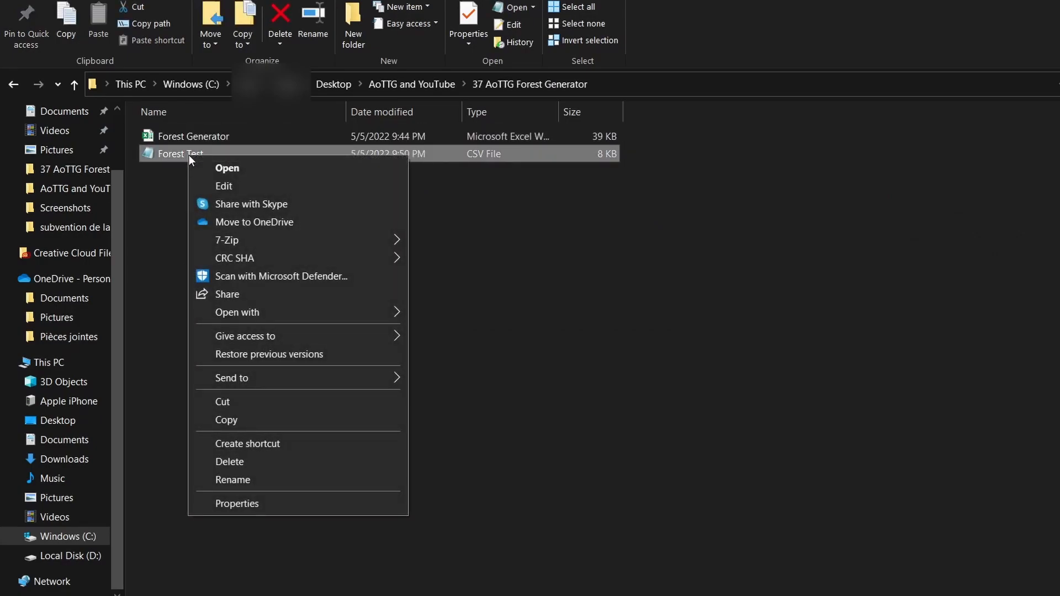
{"action": "mouse_move", "coordinate": [237, 312]}
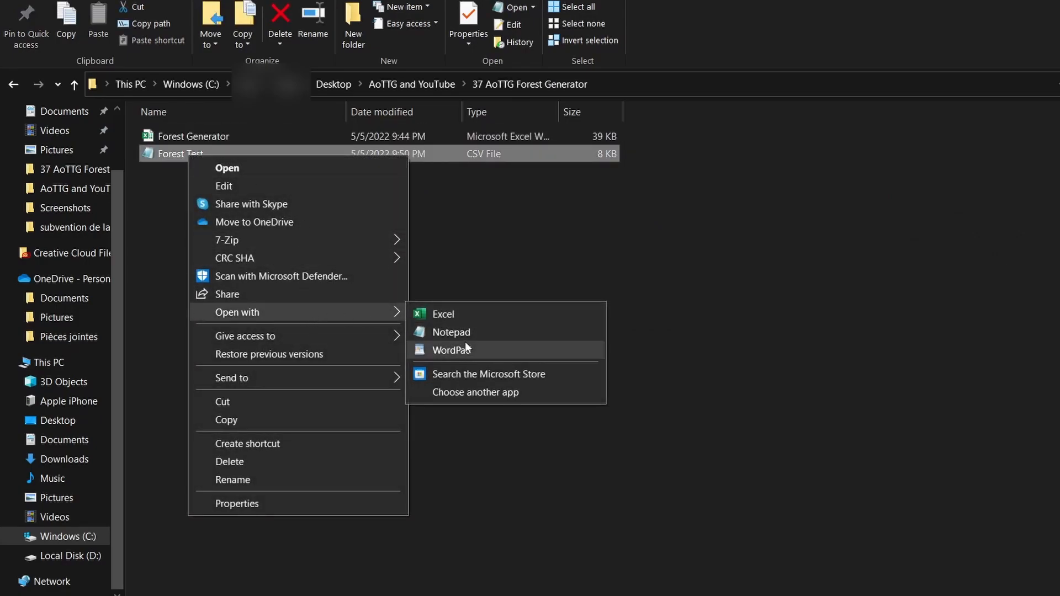
{"action": "left_click", "coordinate": [468, 334]}
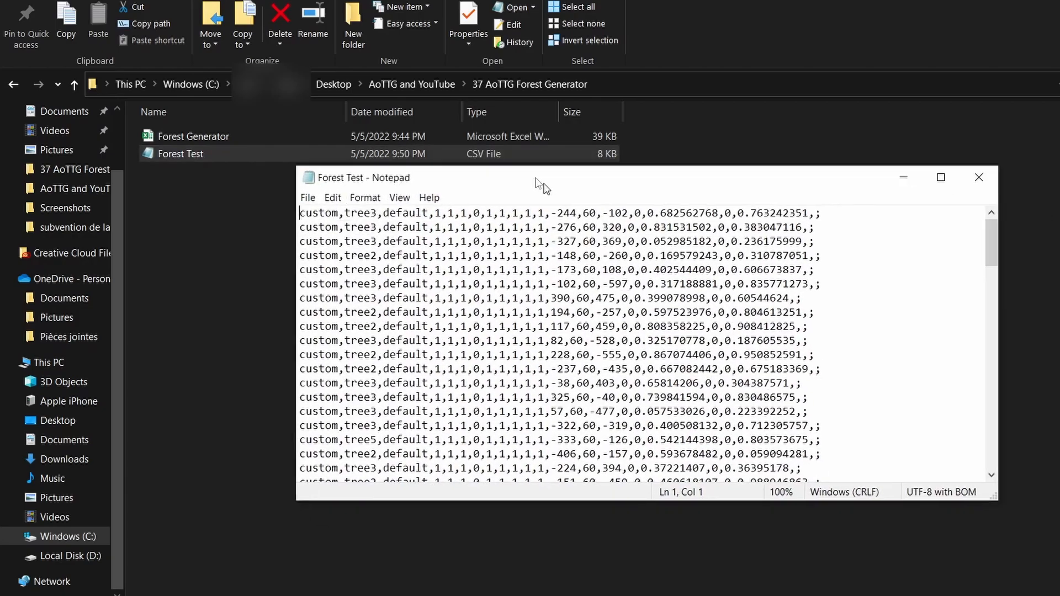
{"action": "left_click_drag", "start_coordinate": [542, 185], "coordinate": [516, 177]}
{"action": "key", "text": "ctrl+a"}
{"action": "scroll", "coordinate": [640, 345], "scroll_direction": "up", "scroll_amount": 5}
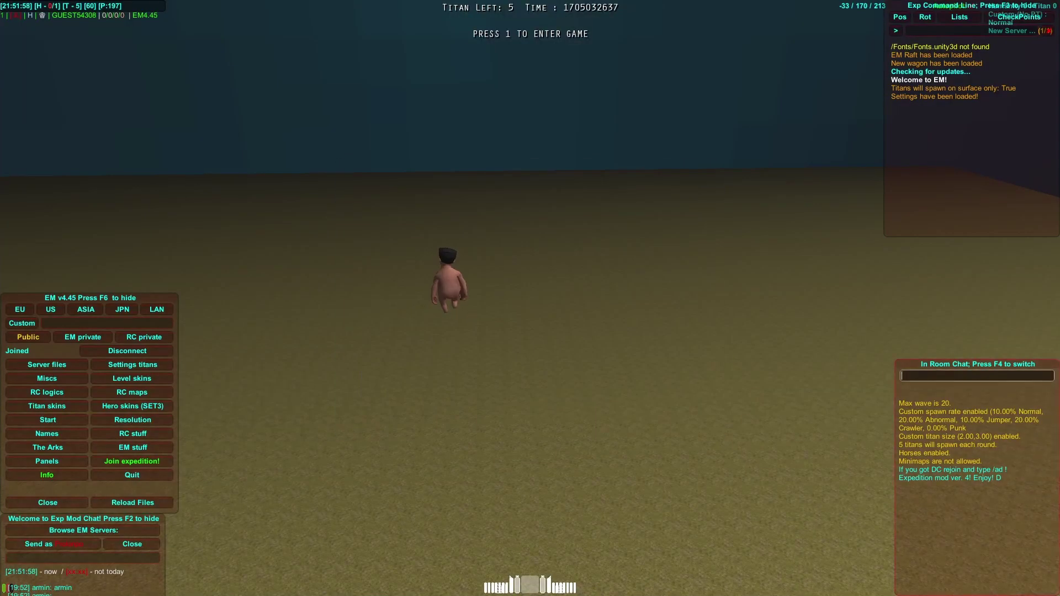
{"action": "type", "text": "/restart"}
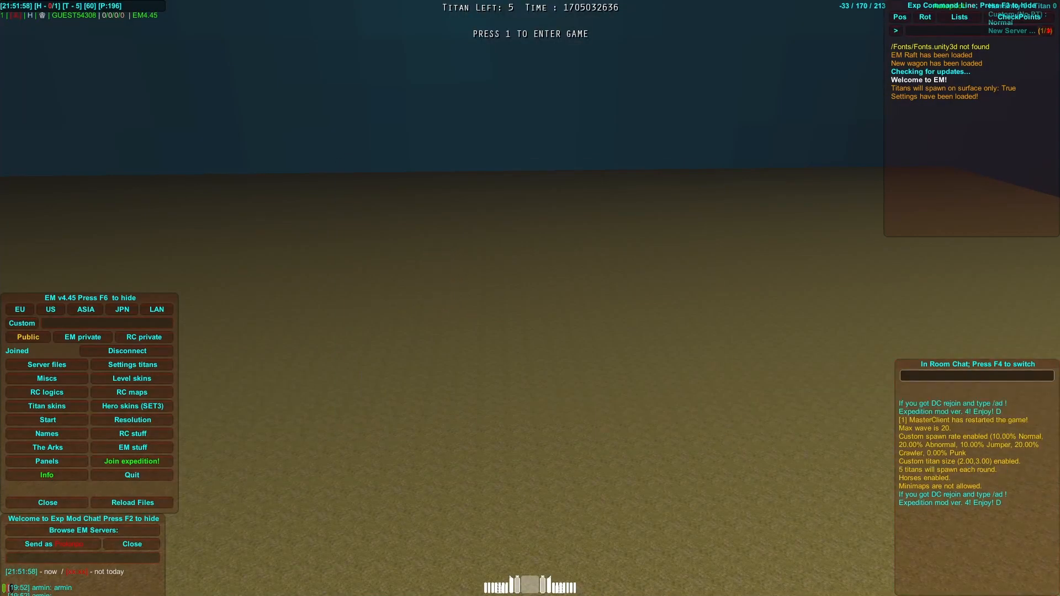
- Restart, spawn as Soldier, paste the tree rows into the Script box and apply them
{"action": "key", "text": "Return"}
{"action": "key", "text": "1"}
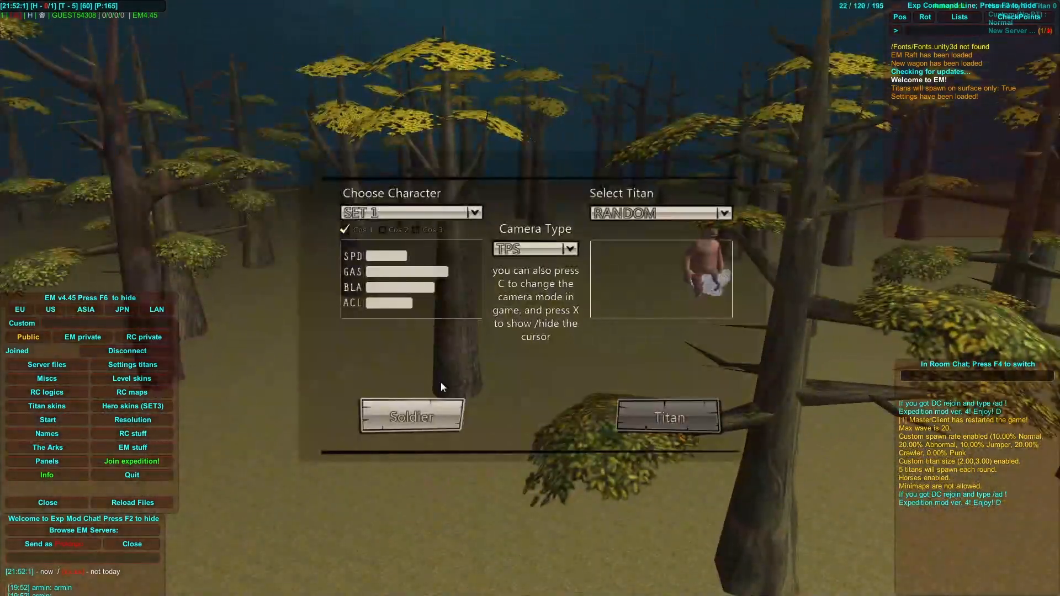
{"action": "left_click", "coordinate": [406, 415]}
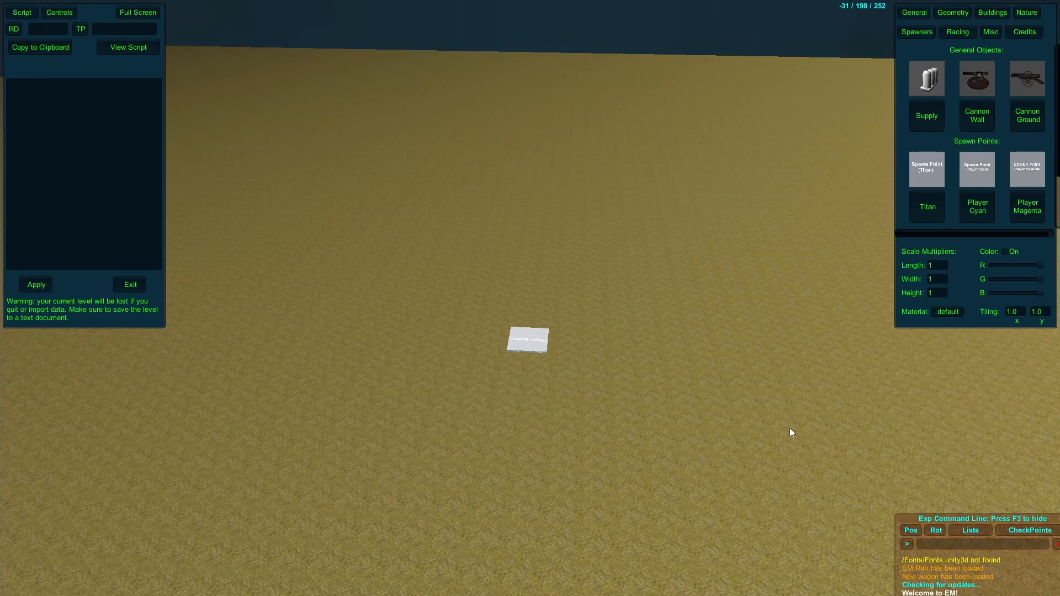
{"action": "key", "text": "F3"}
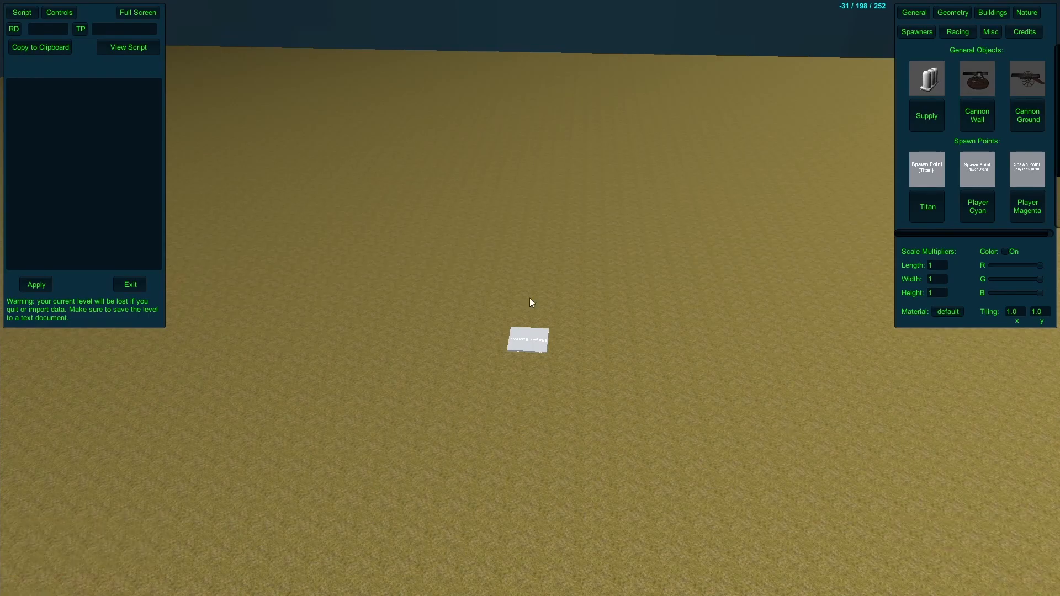
{"action": "key", "text": "ctrl+v"}
{"action": "left_click", "coordinate": [37, 285]}
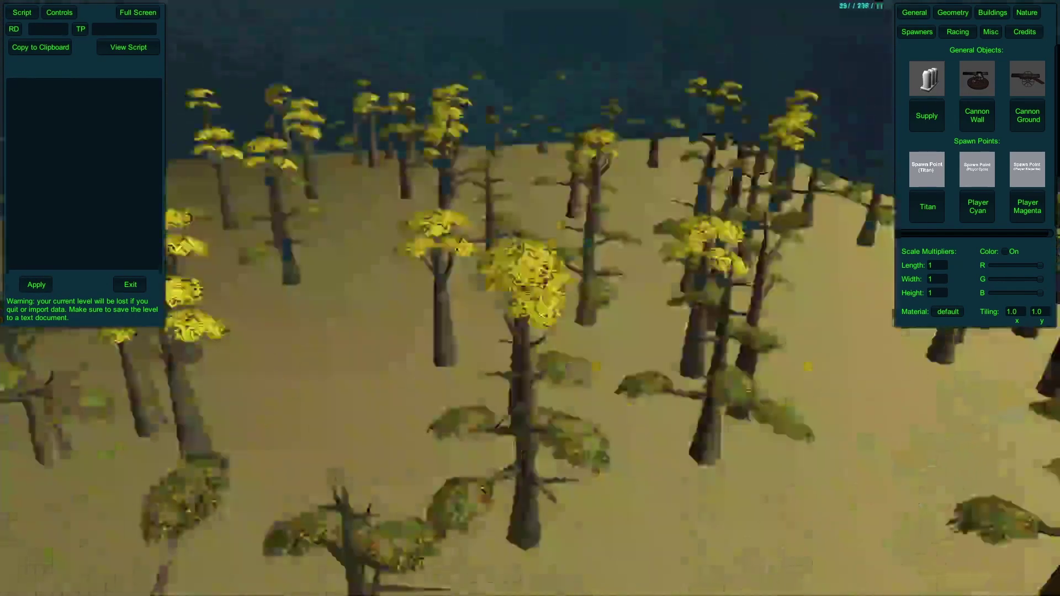
- Fly the camera through the newly imported forest
{"action": "left_click_drag", "start_coordinate": [530, 298], "coordinate": [695, 366]}
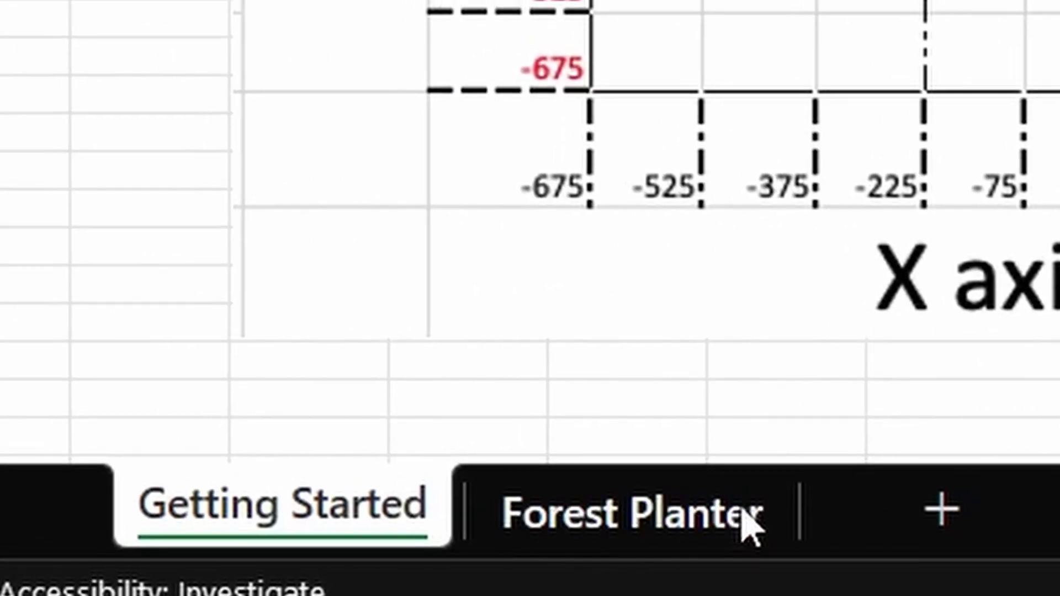
- Delete the pasted tree rows entirely and inspect the RANDBETWEEN(-675,675) formula in M1
{"action": "left_click", "coordinate": [230, 591]}
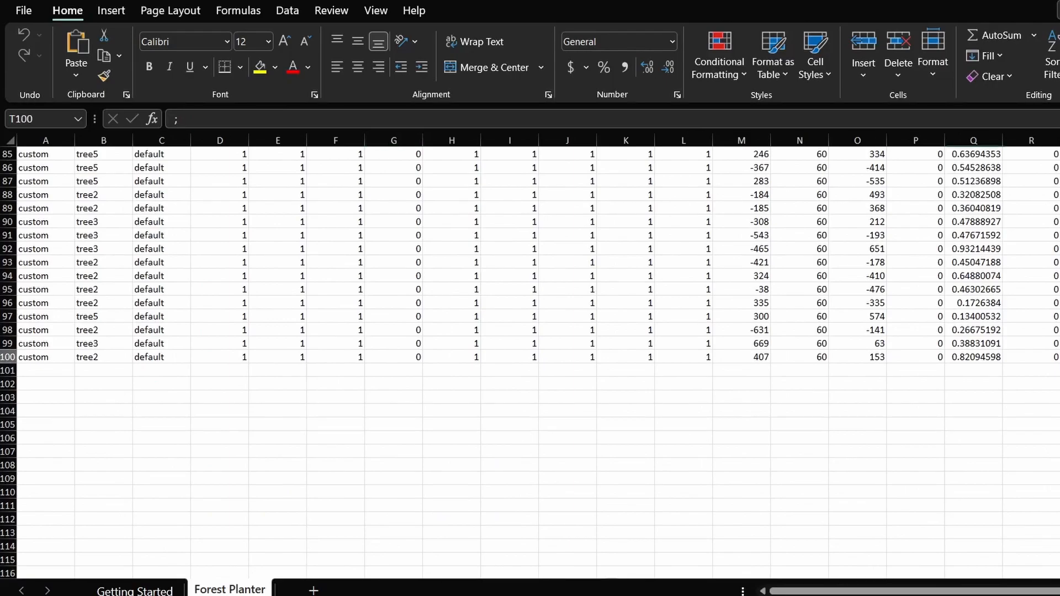
{"action": "key", "text": "ctrl+a"}
{"action": "scroll", "coordinate": [530, 331], "scroll_direction": "up", "scroll_amount": 10}
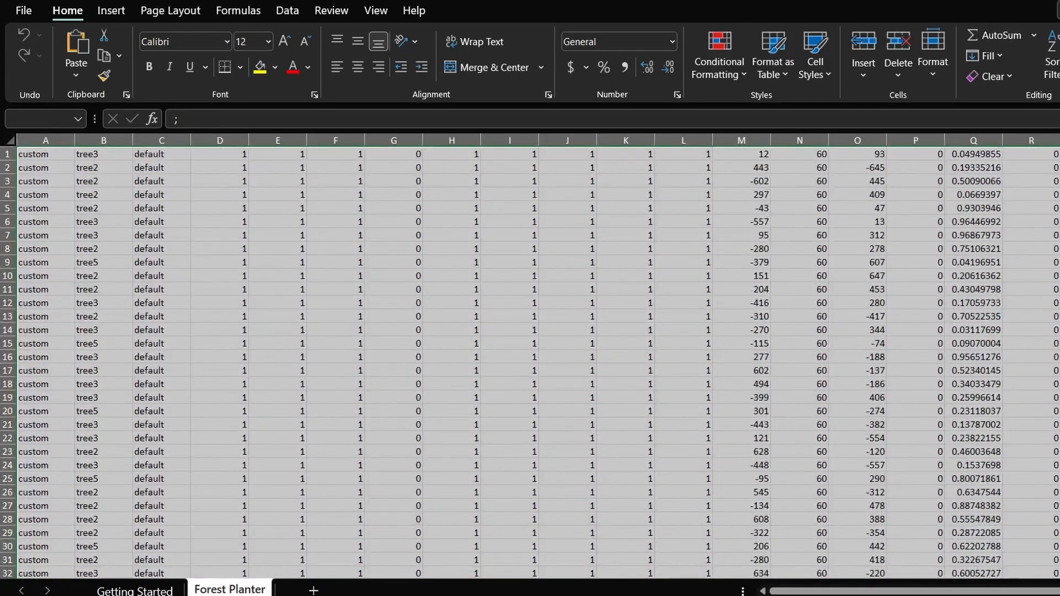
{"action": "right_click", "coordinate": [51, 157]}
{"action": "left_click", "coordinate": [91, 344]}
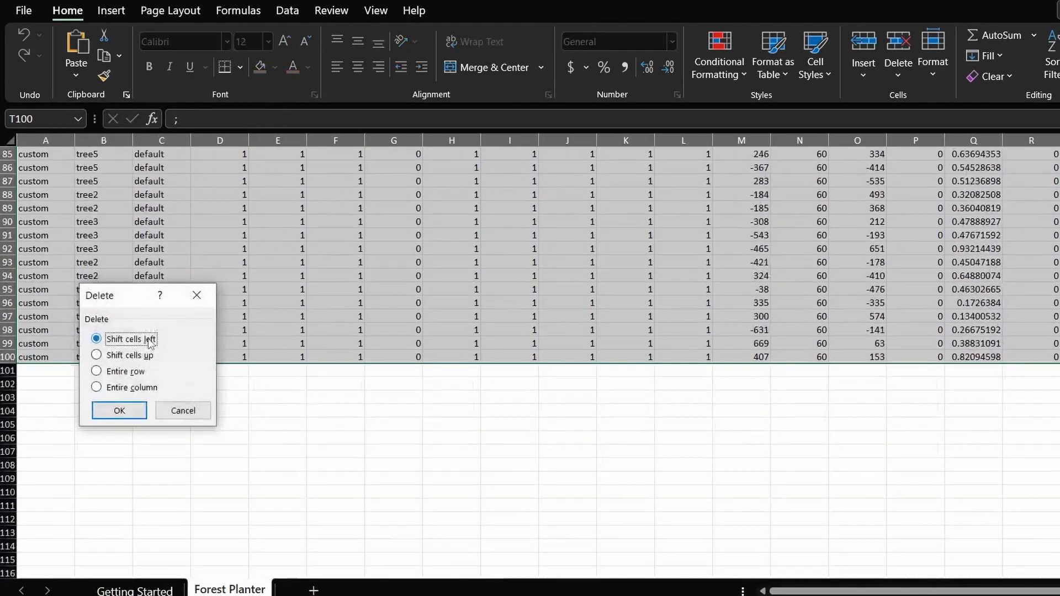
{"action": "left_click", "coordinate": [97, 371]}
{"action": "left_click", "coordinate": [119, 411]}
{"action": "left_click", "coordinate": [744, 156]}
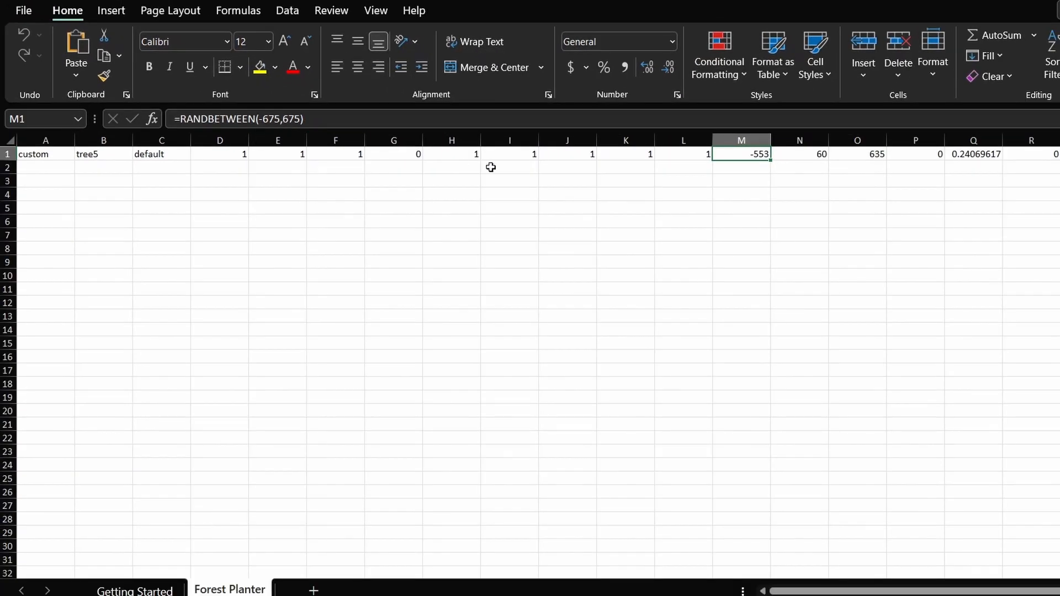
- Change O1's Z position formula to RANDBETWEEN(-225,225) instead of -675,675
{"action": "left_click", "coordinate": [858, 156]}
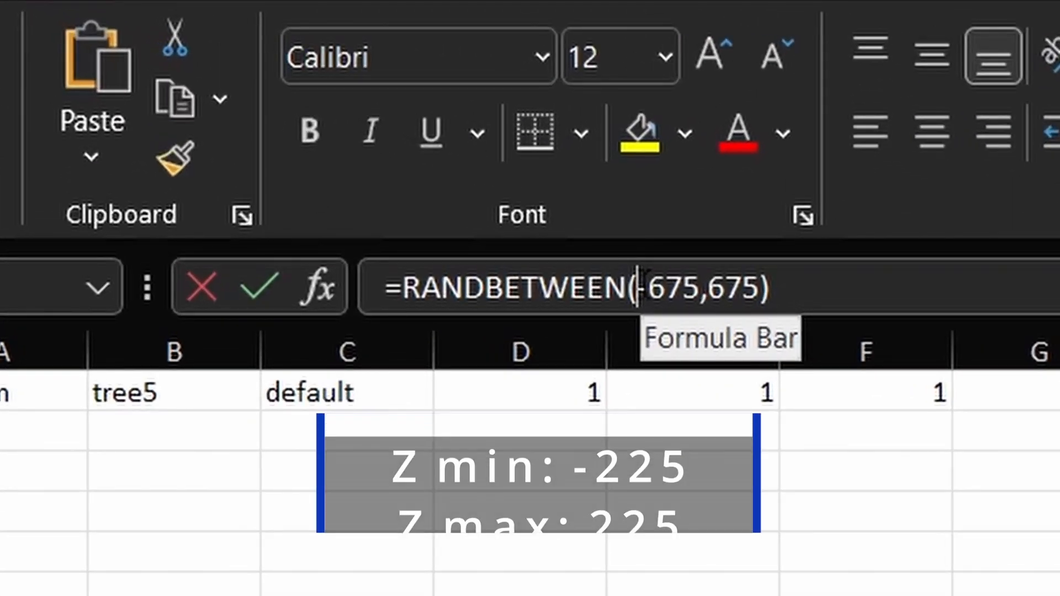
{"action": "left_click_drag", "start_coordinate": [639, 288], "coordinate": [758, 288]}
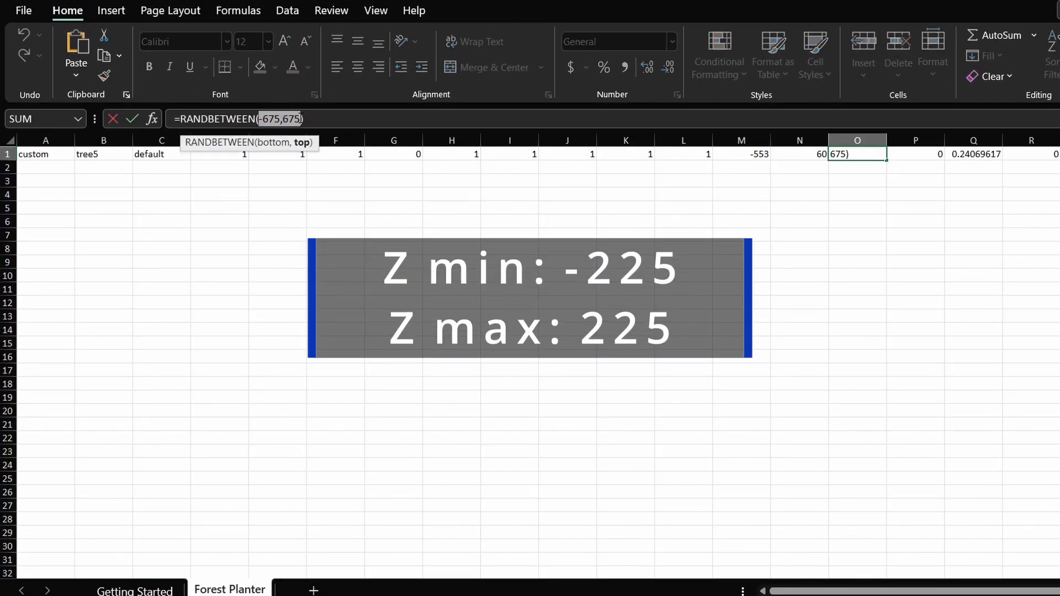
{"action": "type", "text": "-22"}
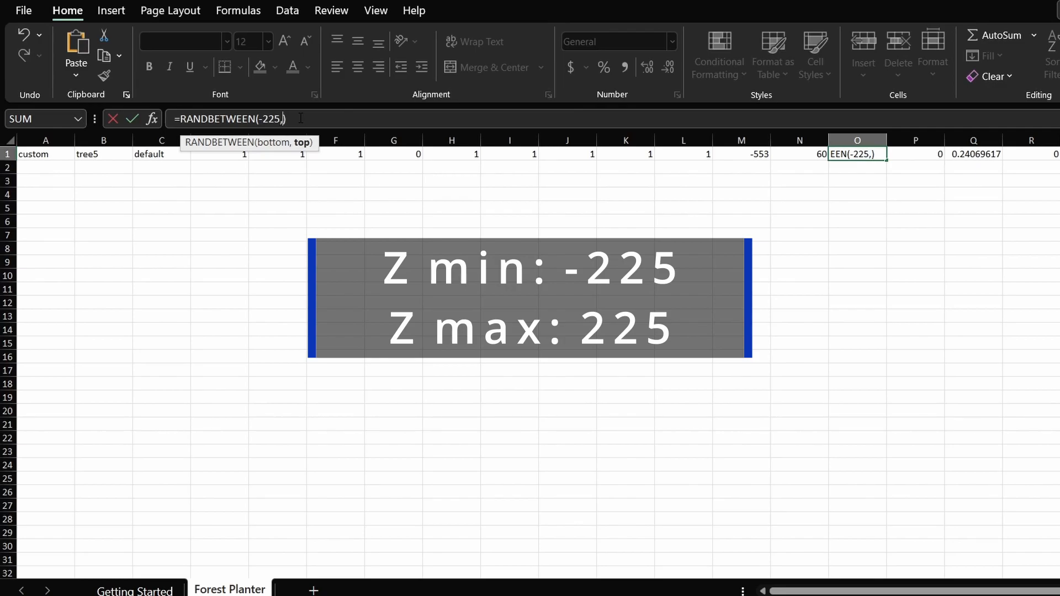
{"action": "key", "text": "Return"}
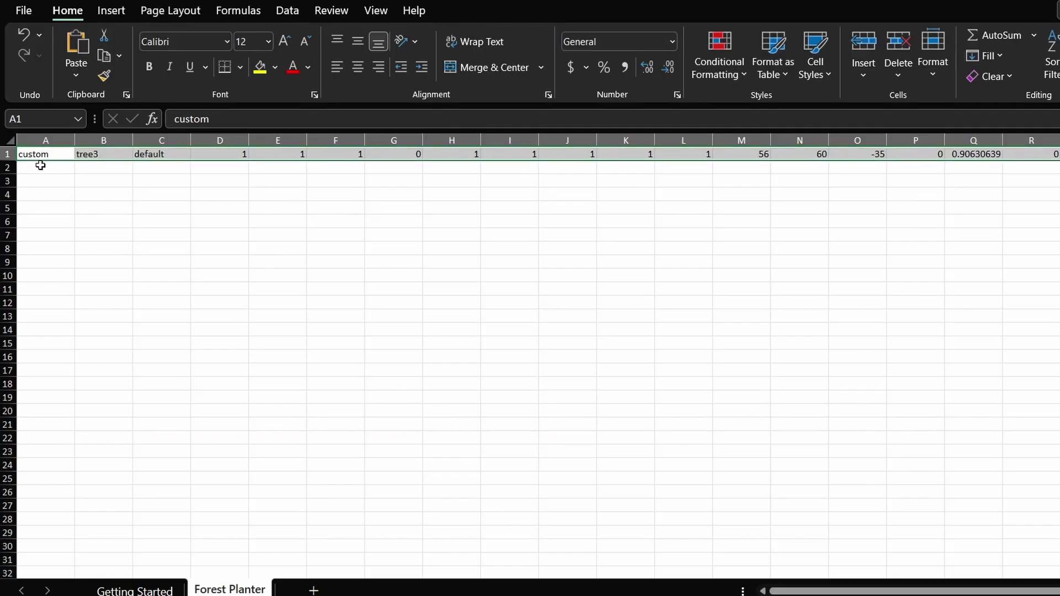
- Copy row 1 into rows 2–50 so about fifty random tree rows fill Forest Planter
{"action": "key", "text": "ctrl+c"}
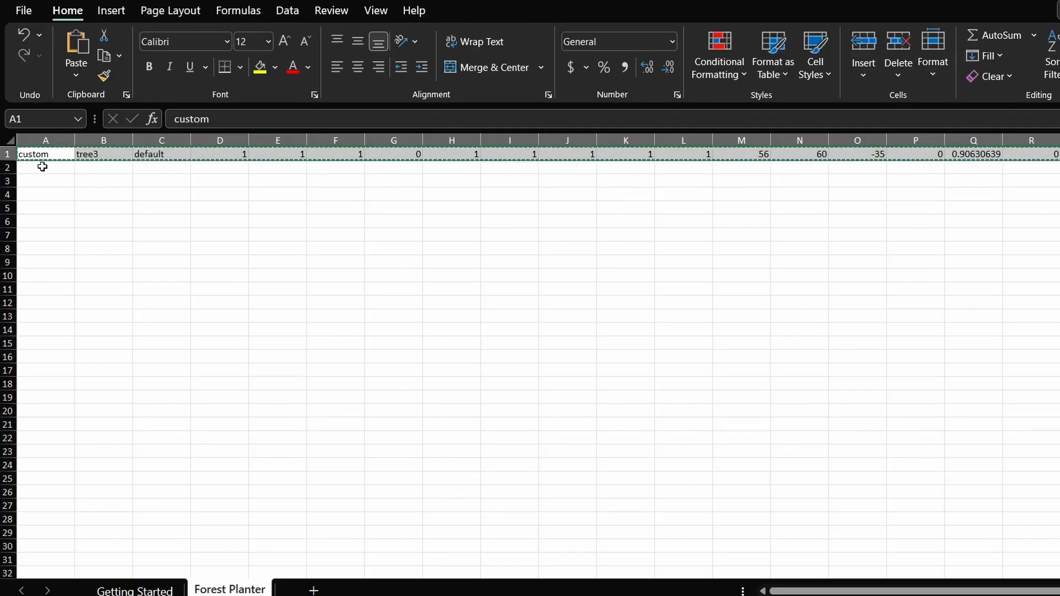
{"action": "right_click", "coordinate": [52, 156]}
{"action": "left_click", "coordinate": [45, 169]}
{"action": "mouse_move", "coordinate": [46, 168]}
{"action": "left_mouse_down"}
{"action": "mouse_move", "coordinate": [561, 407]}
{"action": "mouse_move", "coordinate": [451, 439]}
{"action": "left_mouse_up"}
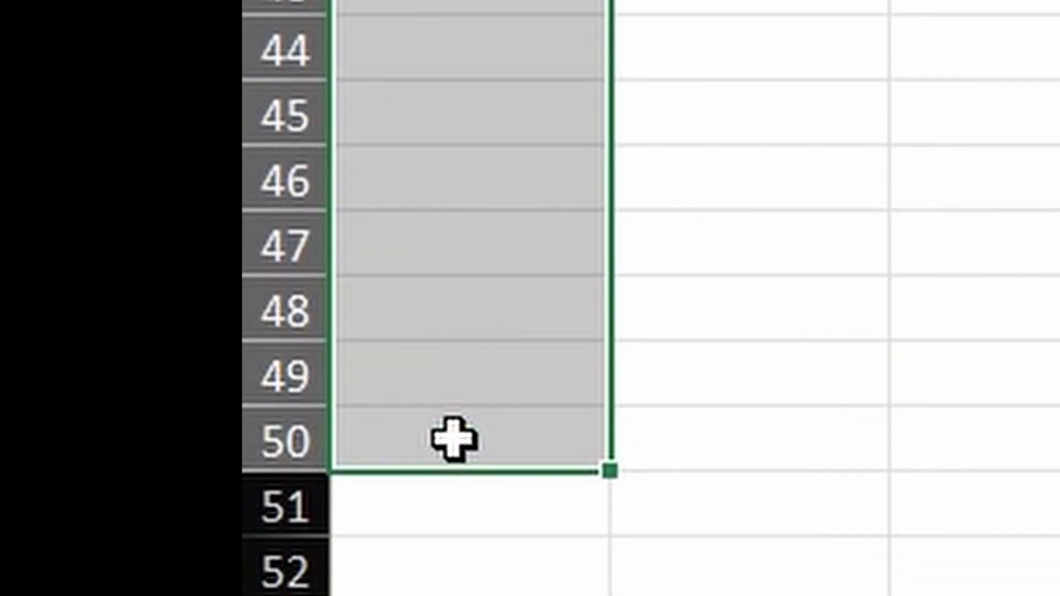
{"action": "right_click", "coordinate": [50, 200]}
{"action": "left_click", "coordinate": [122, 213]}
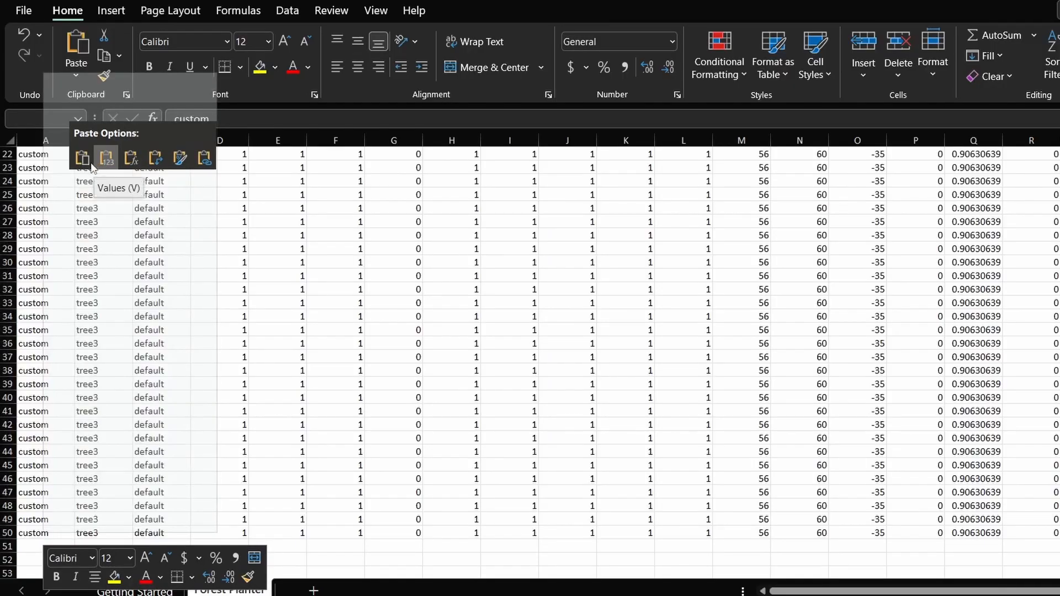
{"action": "left_click", "coordinate": [106, 158]}
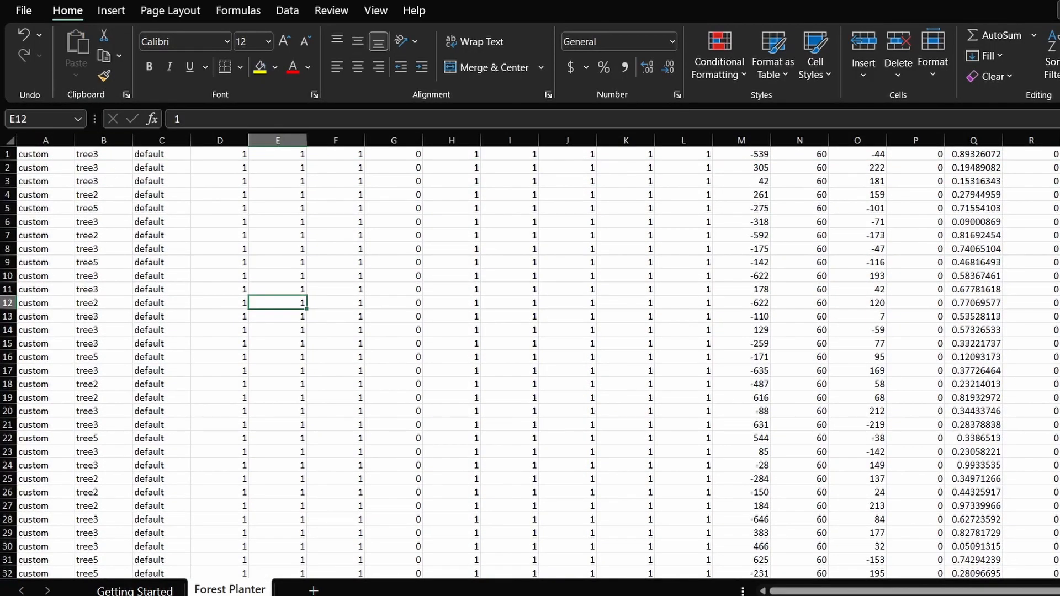
{"action": "left_click", "coordinate": [23, 10]}
- Save the sheet as a CSV UTF-8 file named Forest test 2
{"action": "left_click", "coordinate": [50, 223]}
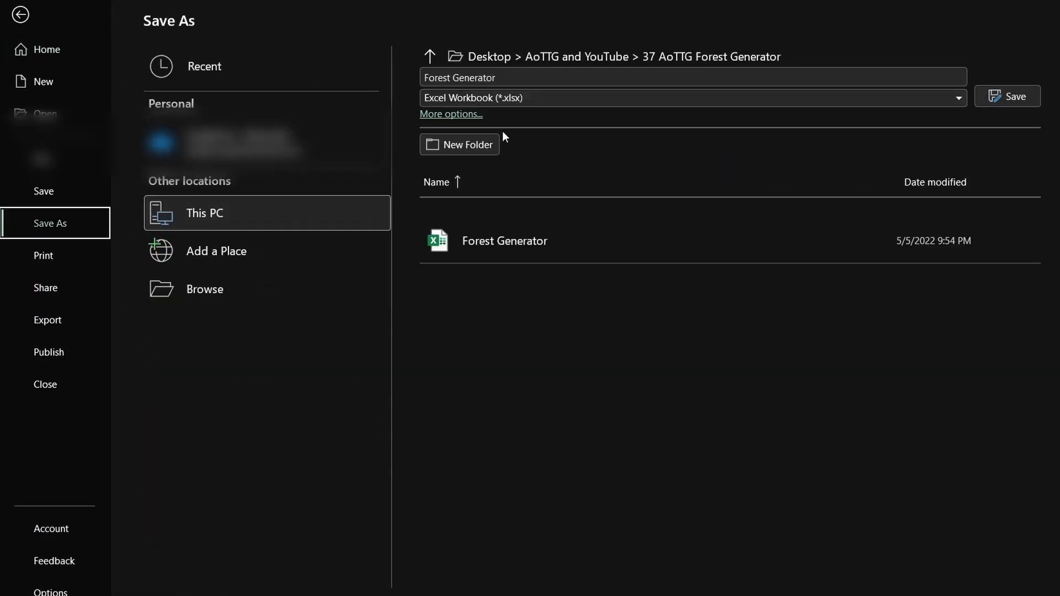
{"action": "left_click", "coordinate": [692, 98]}
{"action": "left_click", "coordinate": [531, 116]}
{"action": "left_click", "coordinate": [580, 77]}
{"action": "key", "text": "ctrl+a"}
{"action": "type", "text": "Forest test 2"}
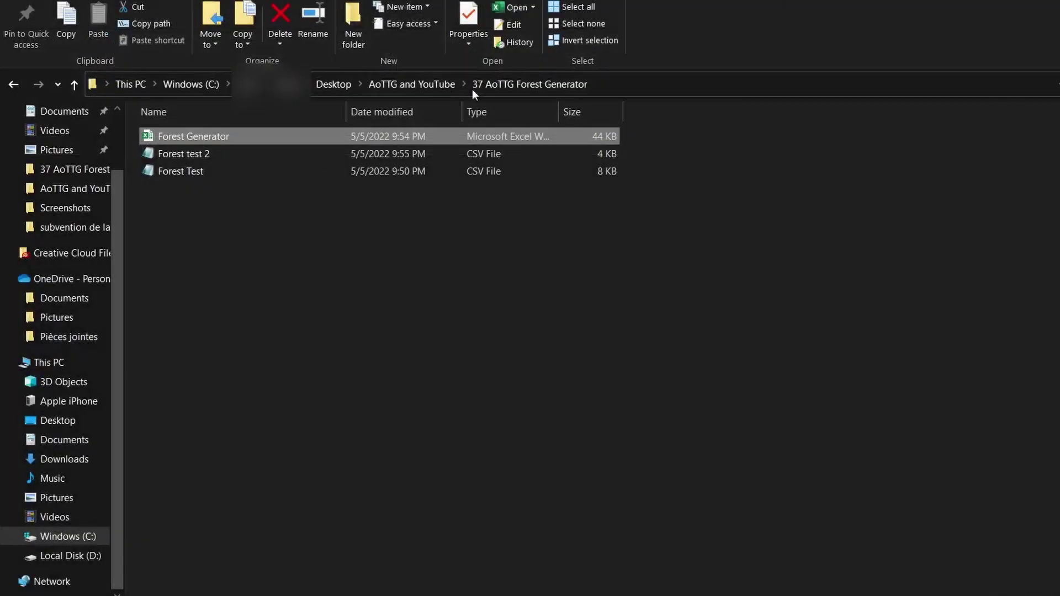
- Open Forest test 2 in Notepad and copy all of its CSV text
{"action": "right_click", "coordinate": [262, 153]}
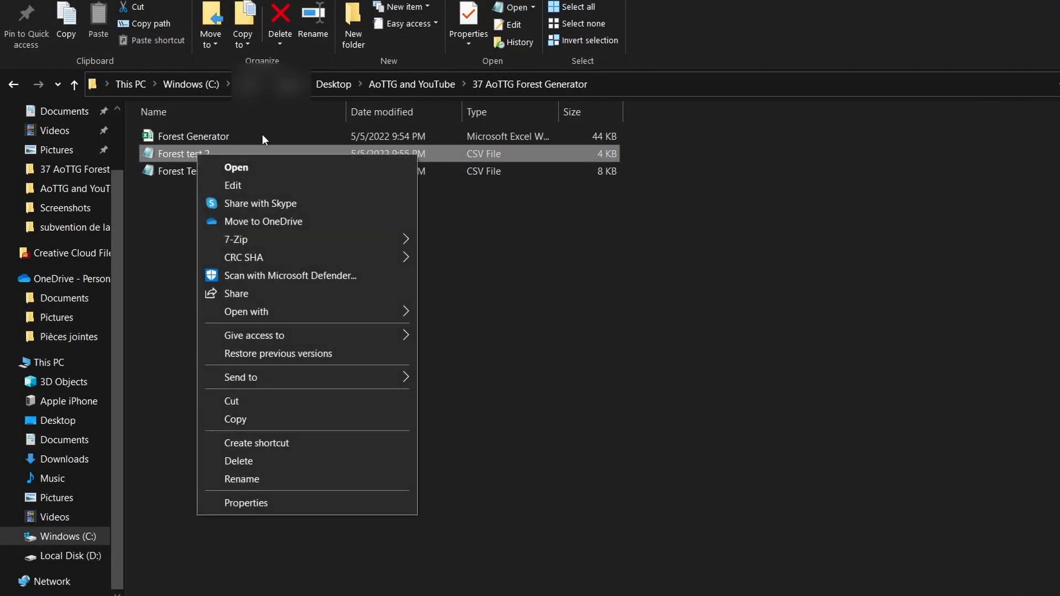
{"action": "mouse_move", "coordinate": [245, 311]}
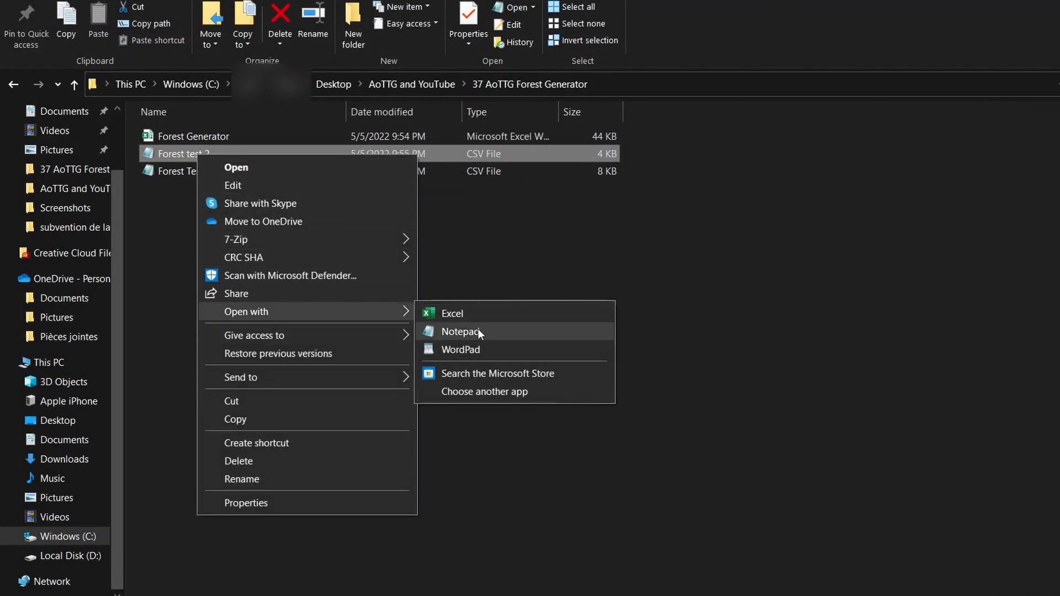
{"action": "left_click", "coordinate": [478, 329]}
{"action": "key", "text": "ctrl+a"}
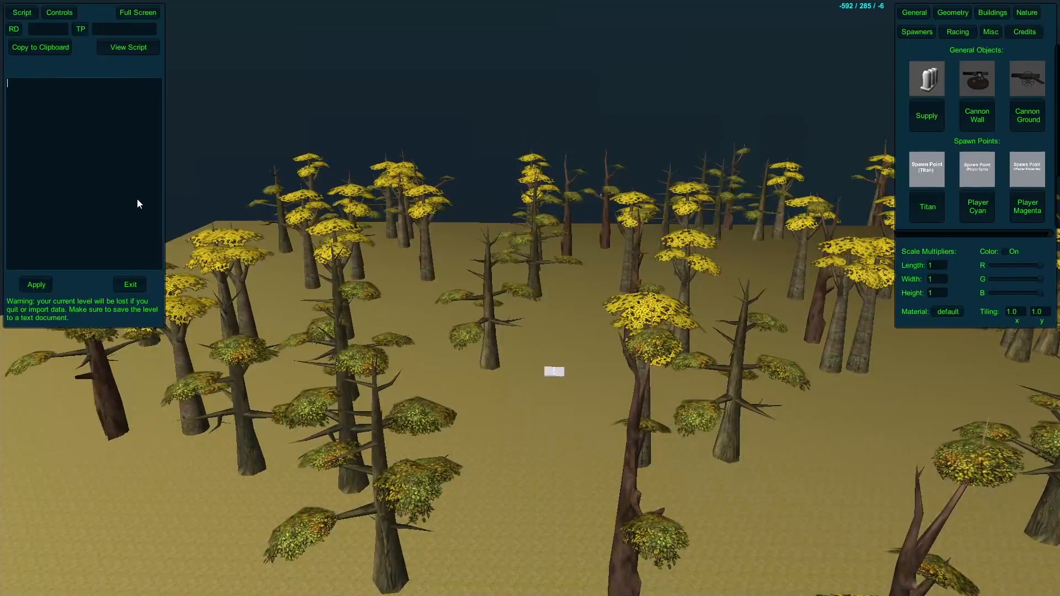
- Paste the CSV rows into the Script box, apply them, and view the resulting forest
{"action": "key", "text": "ctrl+v"}
{"action": "left_click", "coordinate": [41, 284]}
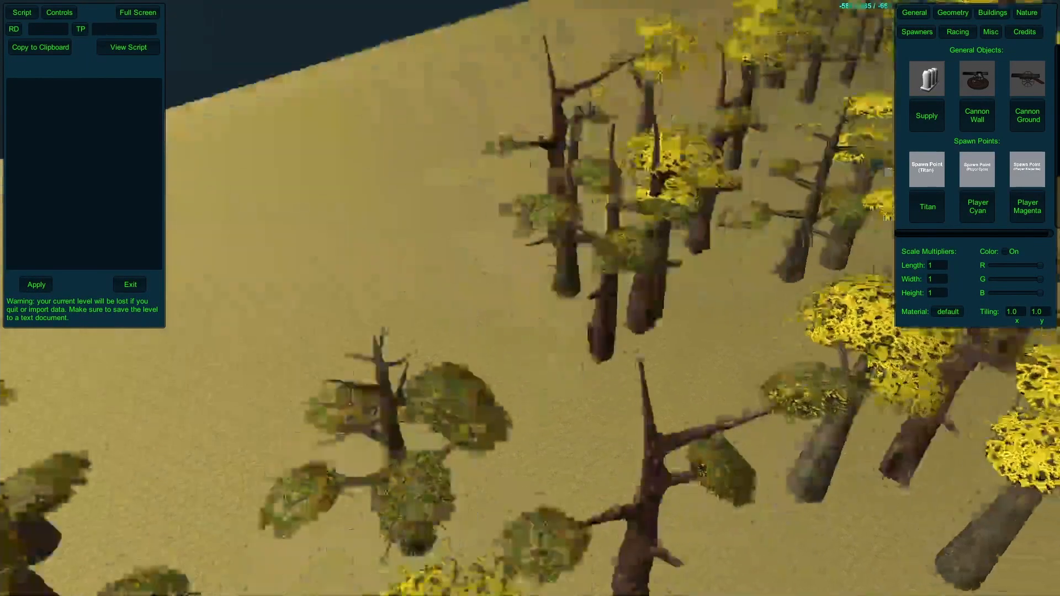
{"action": "mouse_move", "coordinate": [530, 331]}
{"action": "left_mouse_down"}
{"action": "mouse_move", "coordinate": [739, 383]}
{"action": "mouse_move", "coordinate": [673, 382]}
{"action": "left_mouse_up"}
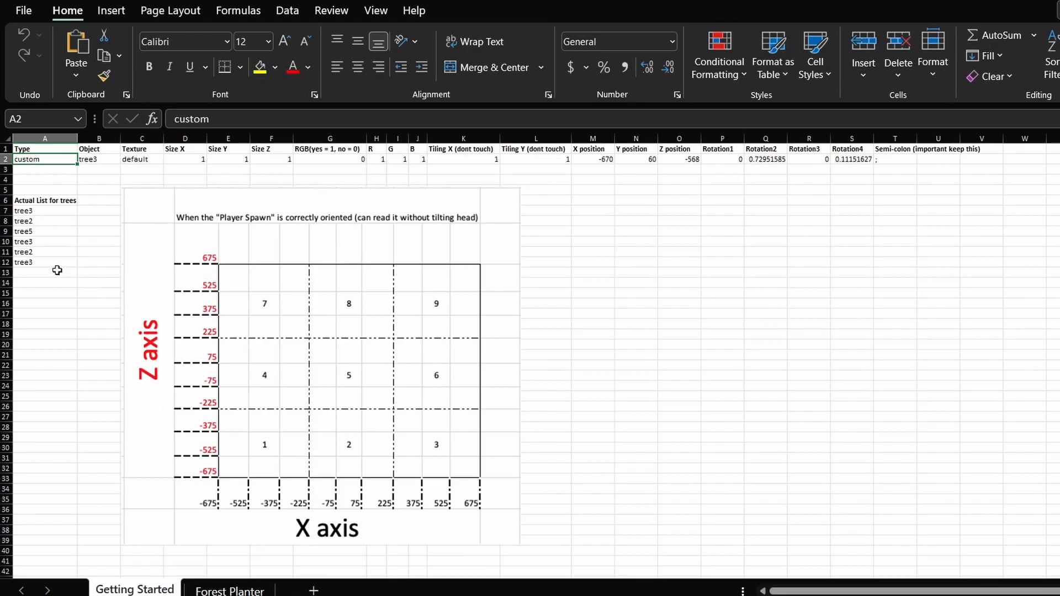
- Overwrite the Actual List entries on Getting Started so every tree reads tree3
{"action": "left_click", "coordinate": [37, 202]}
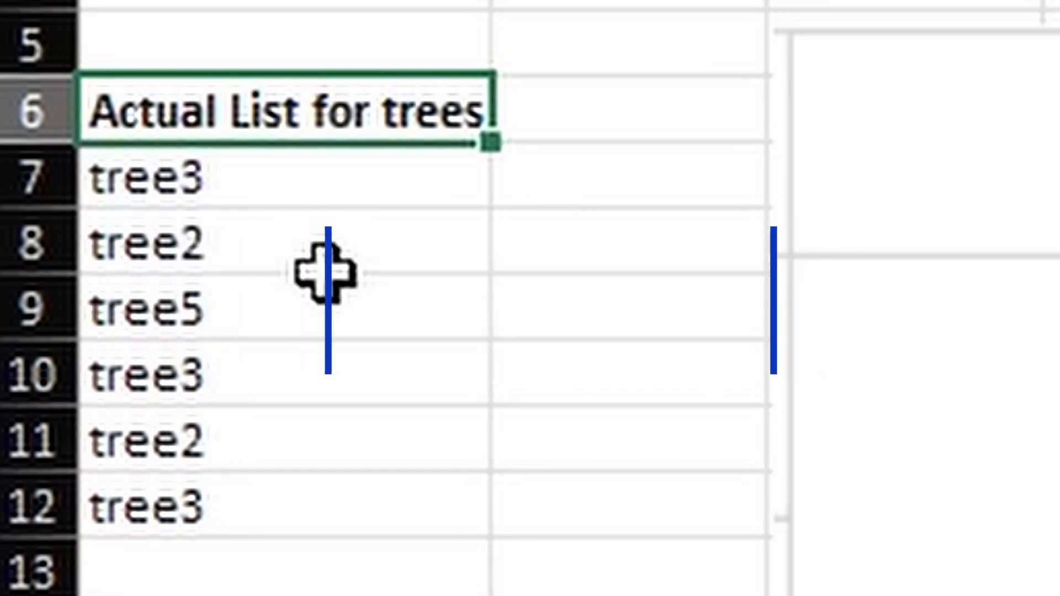
{"action": "left_click", "coordinate": [323, 249]}
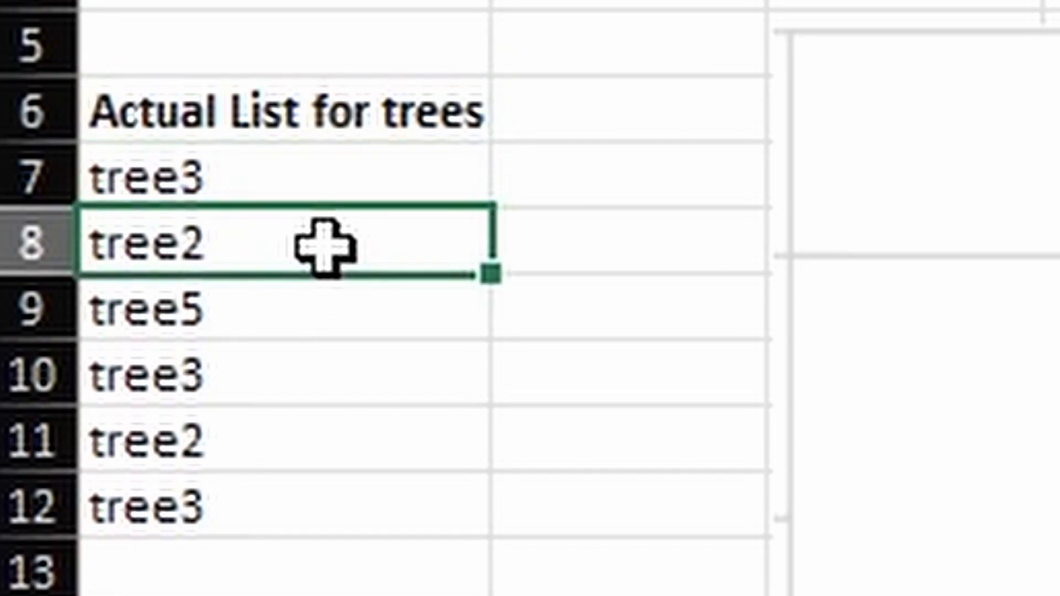
{"action": "type", "text": "tree3"}
{"action": "key", "text": "Return"}
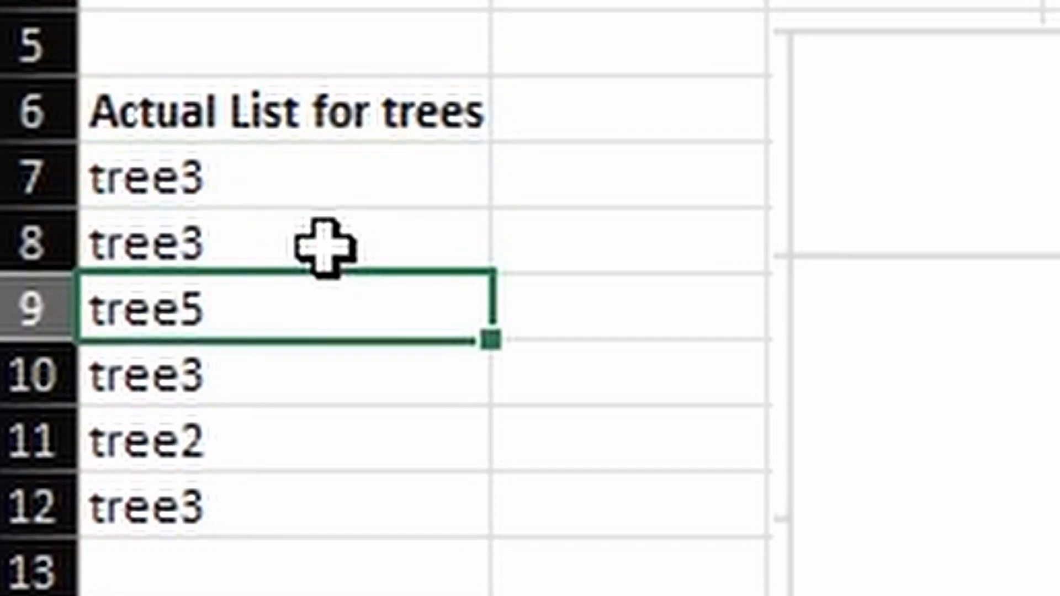
{"action": "type", "text": "tree3"}
{"action": "key", "text": "Return"}
{"action": "key", "text": "Return"}
{"action": "type", "text": "tree3"}
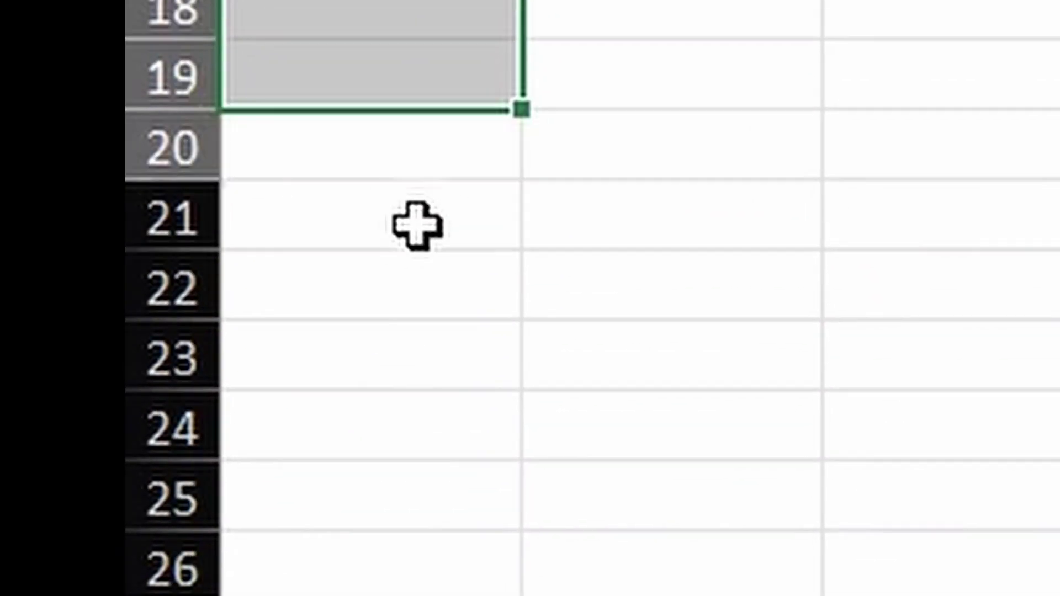
- Select the Forest Planter rows and refill them with tree3 template copies
{"action": "mouse_move", "coordinate": [417, 225]}
{"action": "left_mouse_down"}
{"action": "mouse_move", "coordinate": [382, 448]}
{"action": "mouse_move", "coordinate": [383, 286]}
{"action": "mouse_move", "coordinate": [392, 440]}
{"action": "left_mouse_up"}
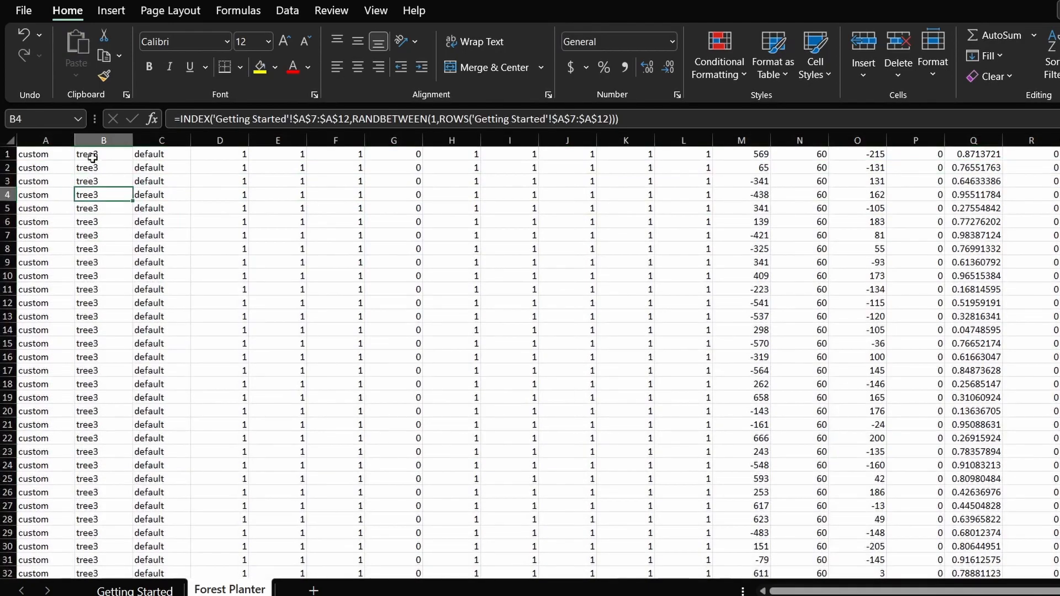
- Save the active sheet as CSV UTF-8 named Forest test 3, accepting the single-sheet warning
{"action": "left_click", "coordinate": [23, 10]}
{"action": "left_click", "coordinate": [40, 219]}
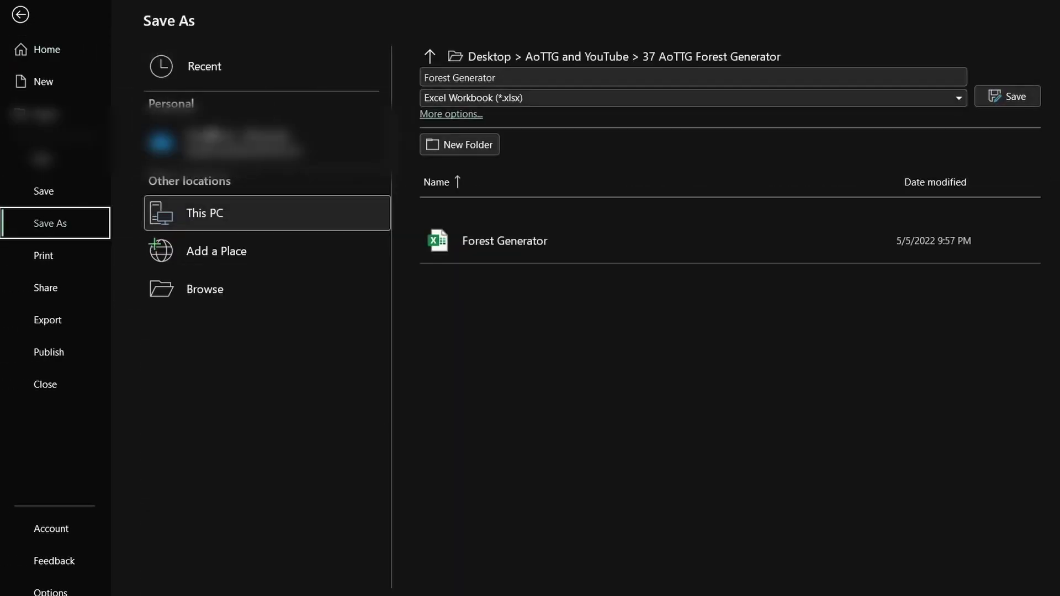
{"action": "left_click", "coordinate": [494, 97]}
{"action": "left_click", "coordinate": [541, 177]}
{"action": "left_click", "coordinate": [516, 76]}
{"action": "type", "text": "test 3"}
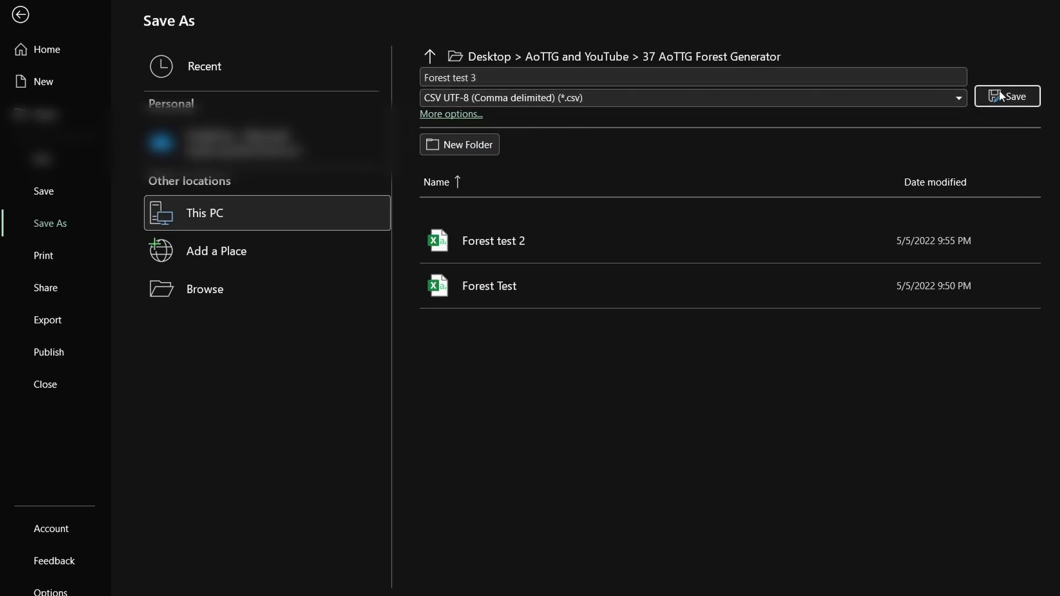
{"action": "left_click", "coordinate": [1006, 96]}
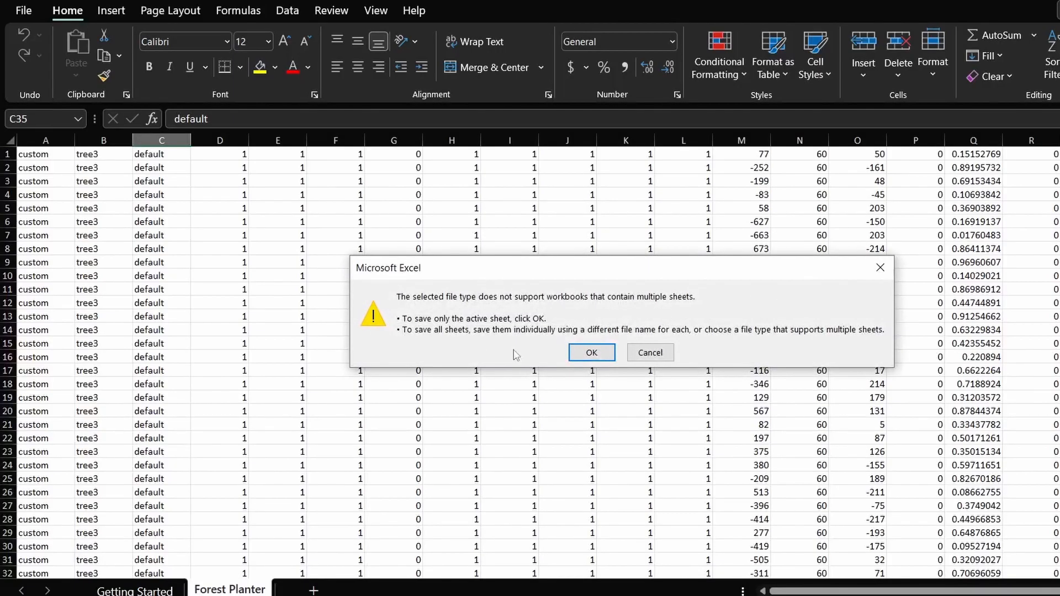
{"action": "left_click", "coordinate": [595, 353]}
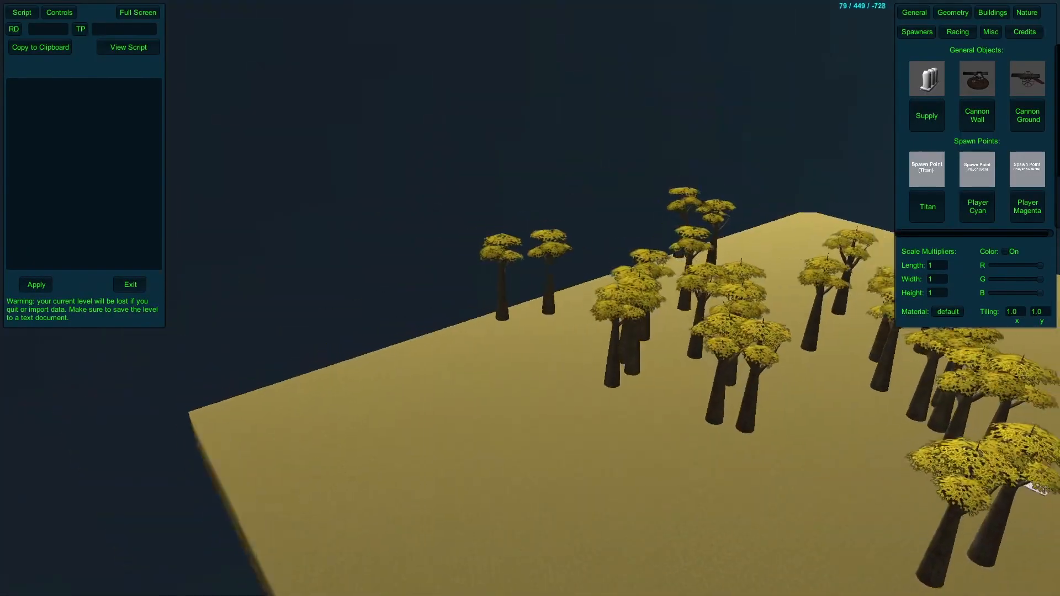
- Fly the camera around the newly built tree3-only forest
{"action": "left_click_drag", "start_coordinate": [530, 331], "coordinate": [415, 315]}
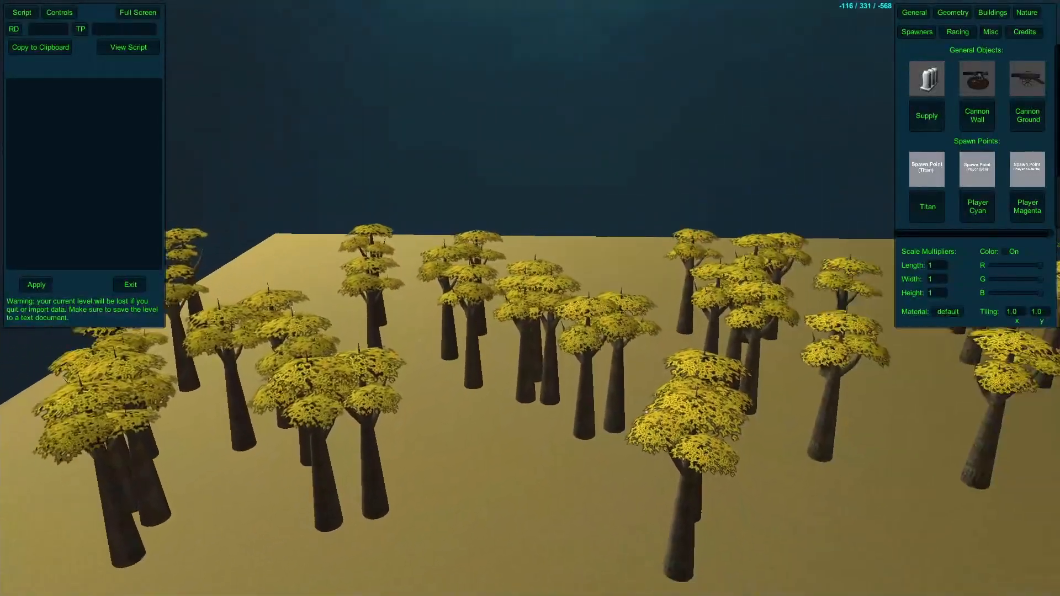